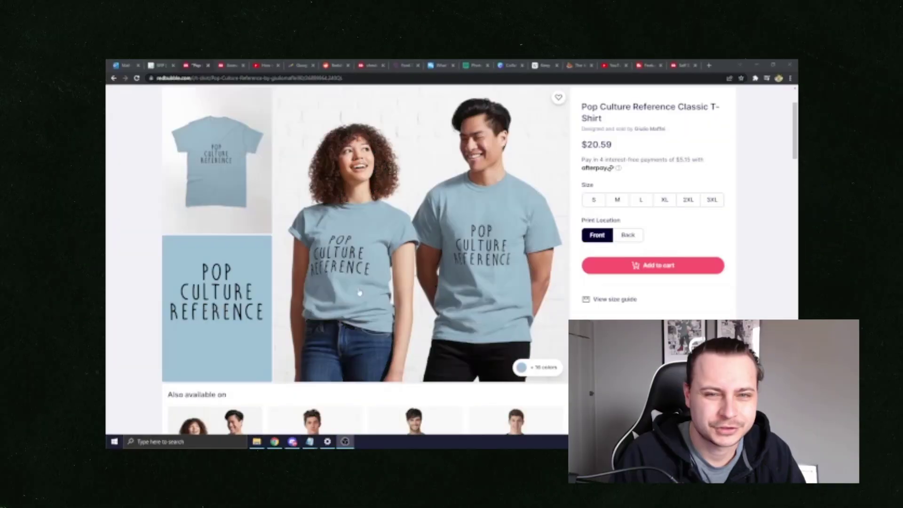
Step: Open the Pop Culture Reference designer's shop (70 designs, 14 collections) in a new tab and view it
right_click(640, 135)
click(653, 136)
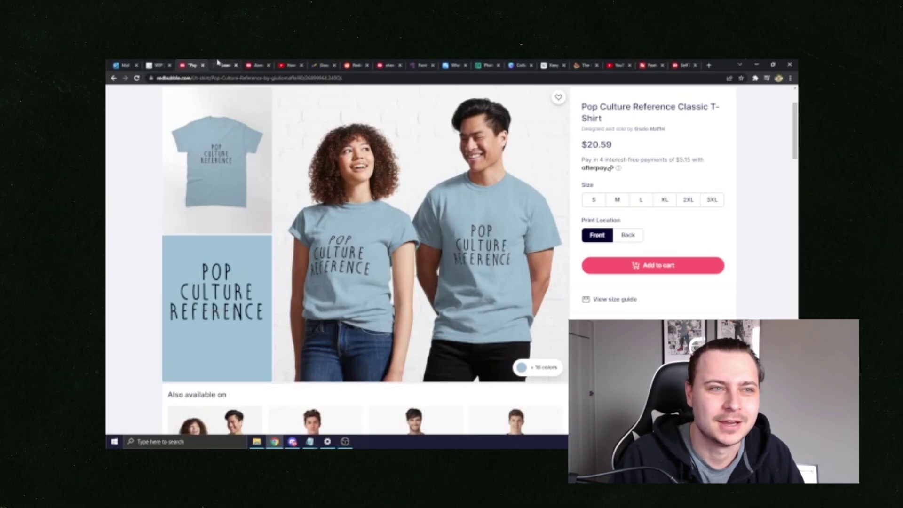
click(218, 61)
scroll(310, 221, down, 5)
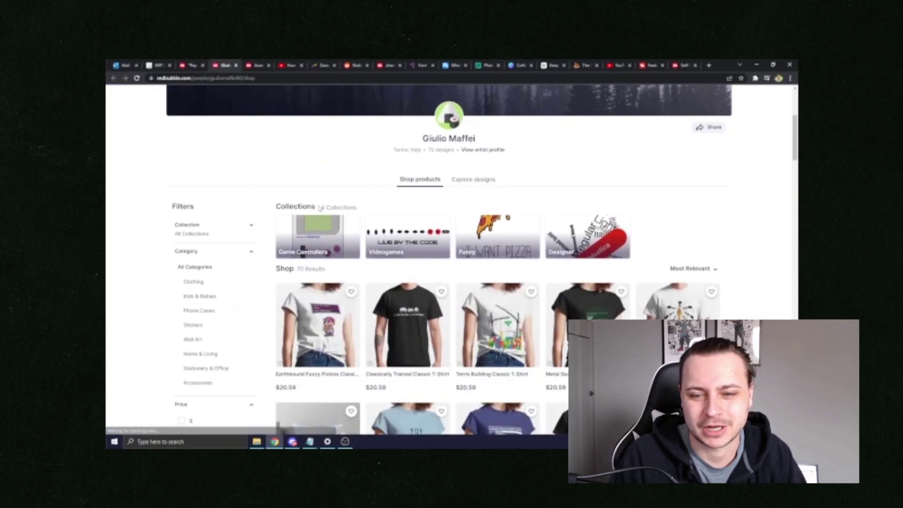
scroll(319, 207, down, 5)
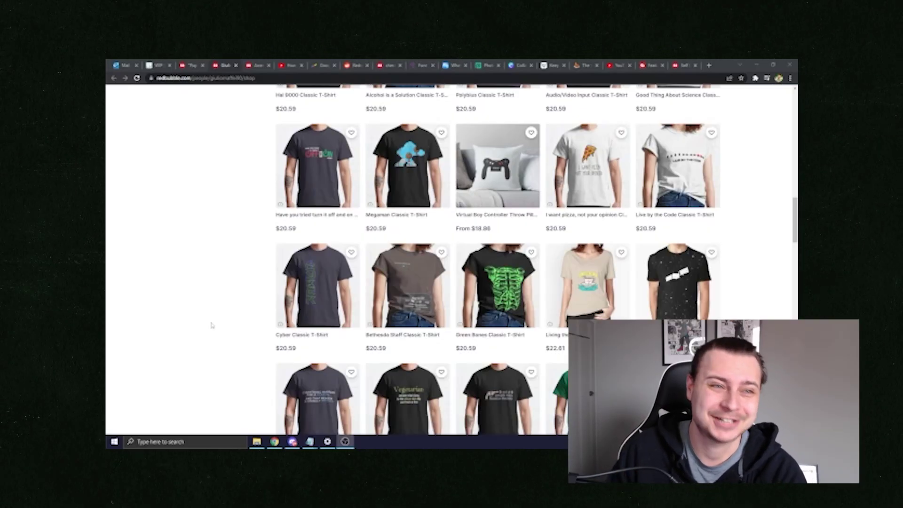
Step: Show US Daily Search Trends and scroll the list, topped by Winter Storm Warning at 200K+
click(319, 66)
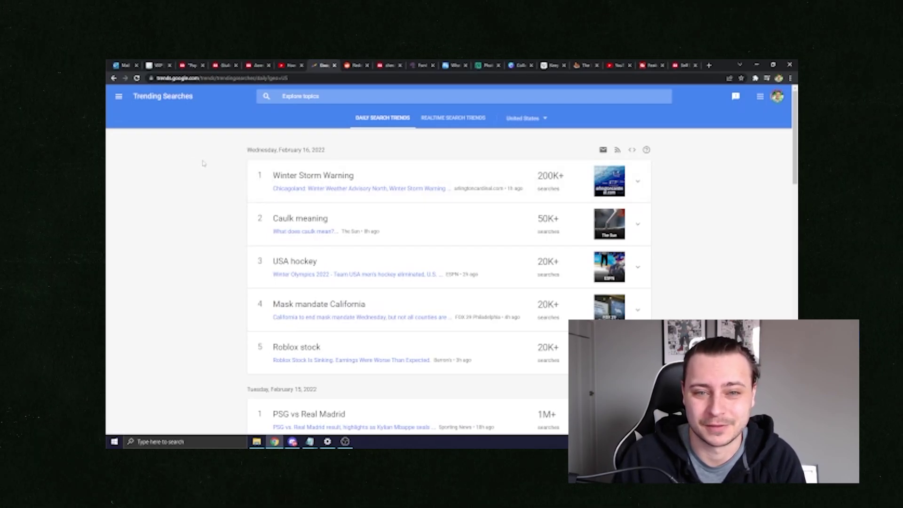
scroll(203, 163, down, 1)
scroll(205, 163, up, 1)
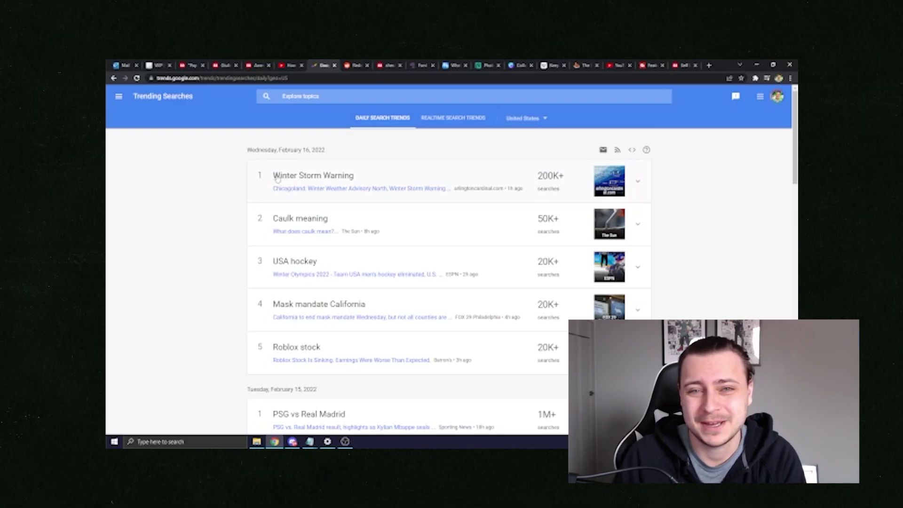
scroll(235, 181, down, 1)
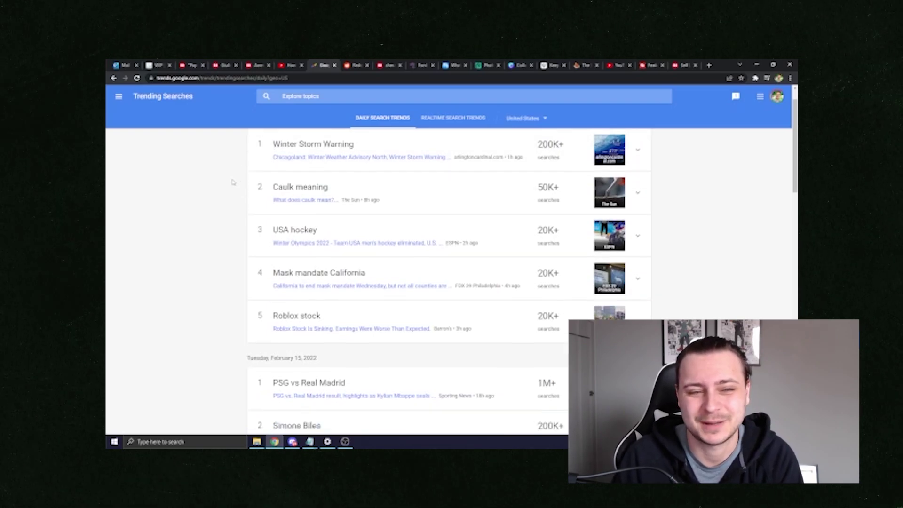
scroll(234, 185, up, 1)
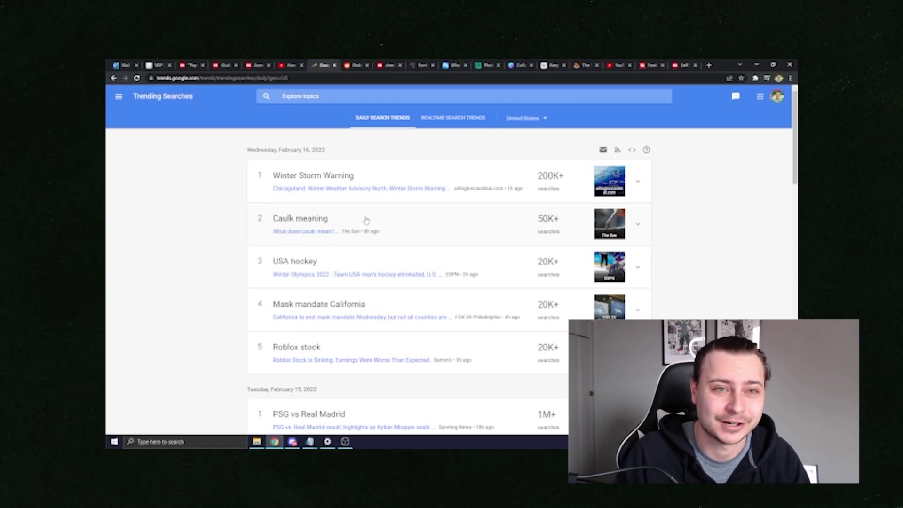
Step: Switch to Reddit's Popular feed and scroll to the r/antiwork 'True words' salary post
key(ctrl+Tab)
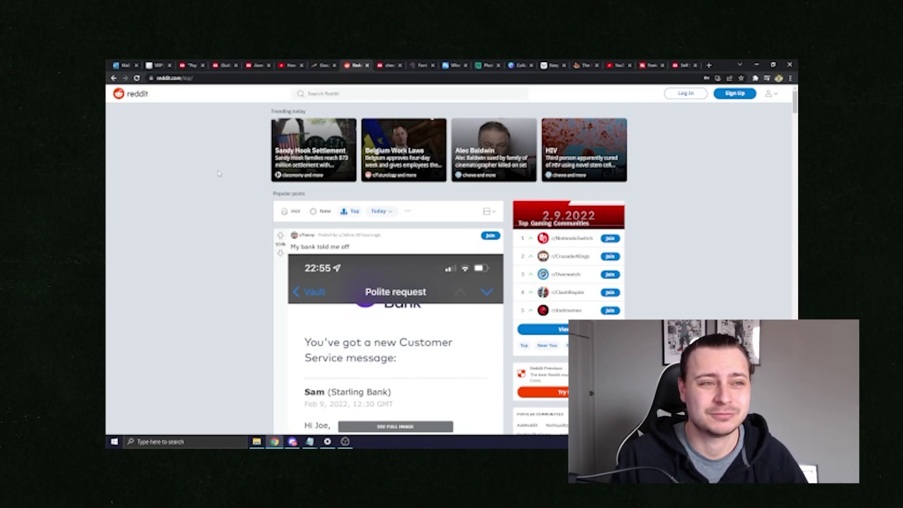
scroll(217, 173, down, 1)
scroll(217, 174, up, 1)
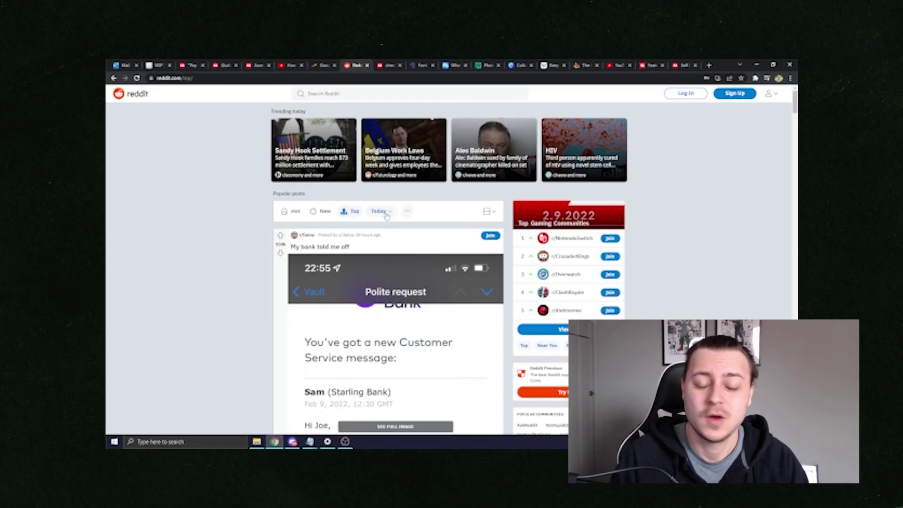
scroll(201, 192, down, 2)
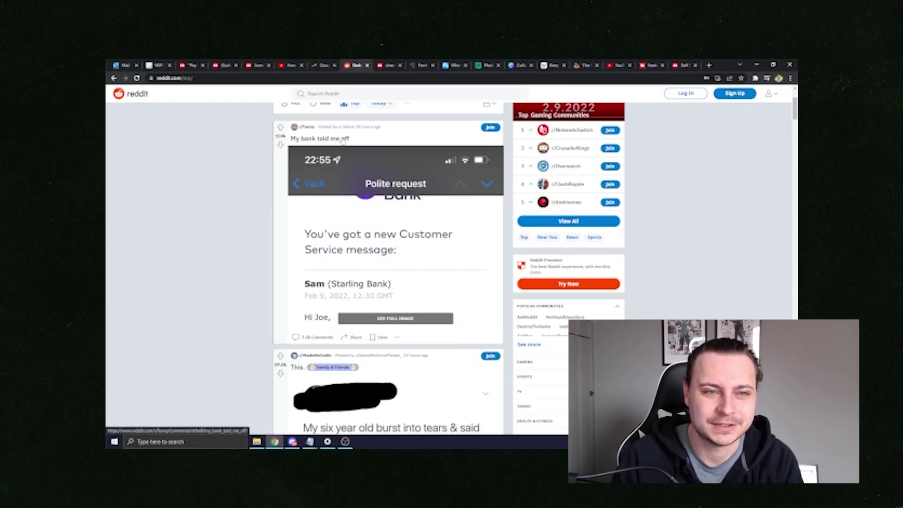
scroll(383, 213, down, 1)
scroll(278, 196, down, 6)
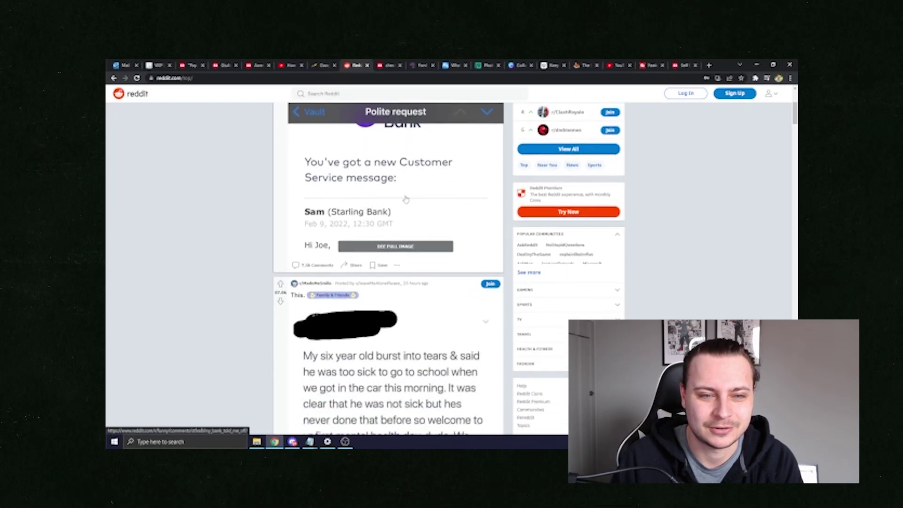
scroll(278, 196, down, 9)
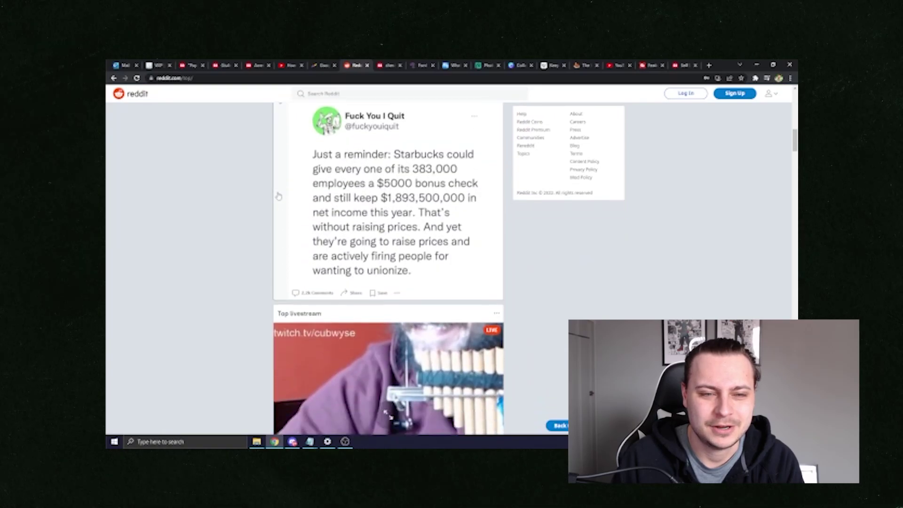
scroll(278, 196, down, 4)
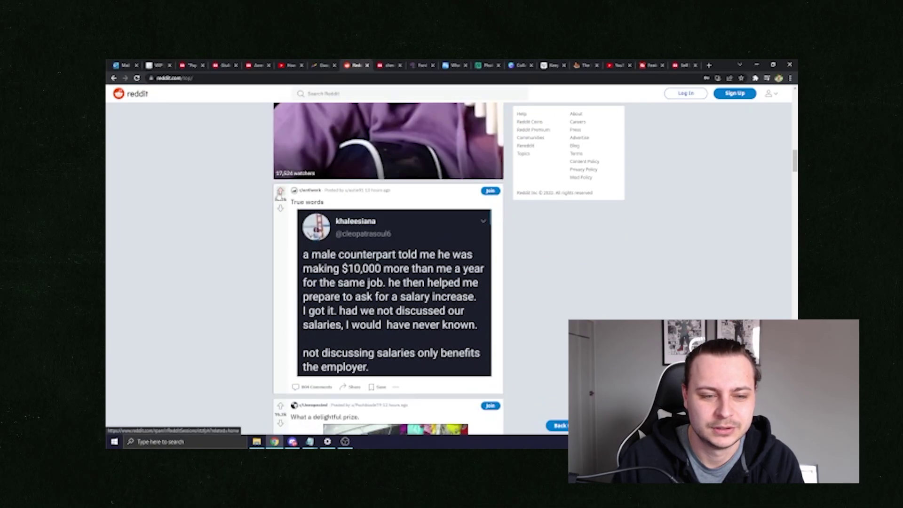
scroll(278, 196, up, 1)
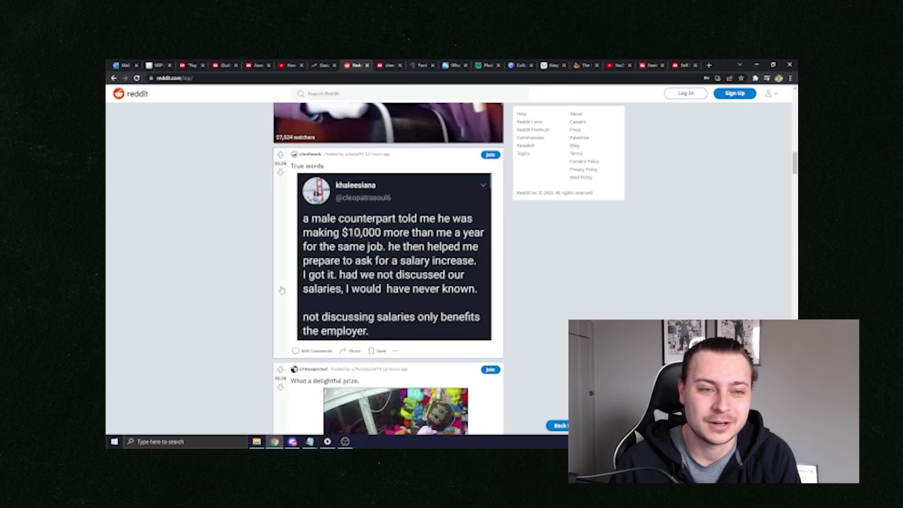
Step: Open the 'True words' post's comments and scroll through the salary discussion thread
click(324, 354)
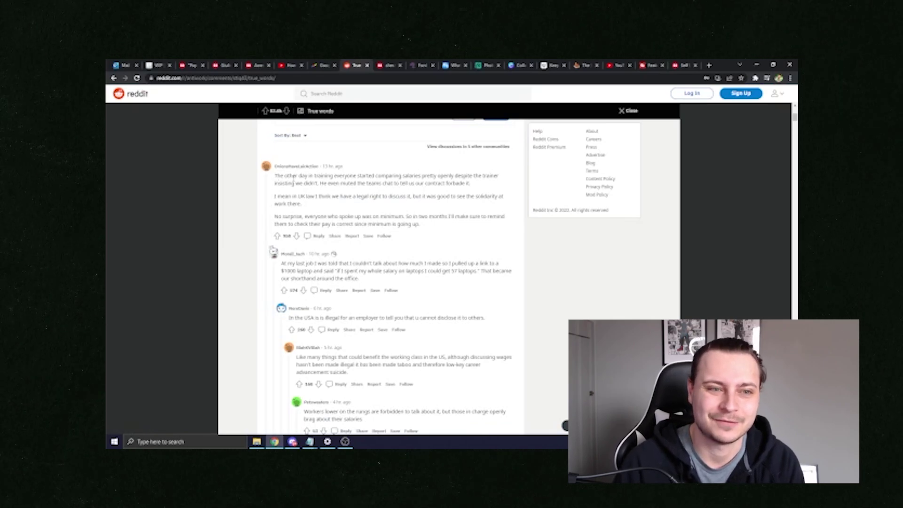
scroll(293, 181, down, 3)
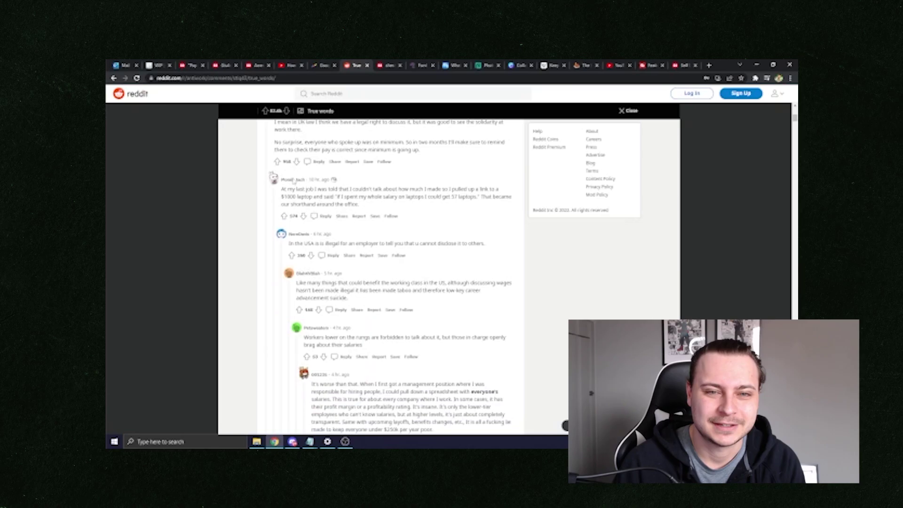
scroll(288, 191, down, 10)
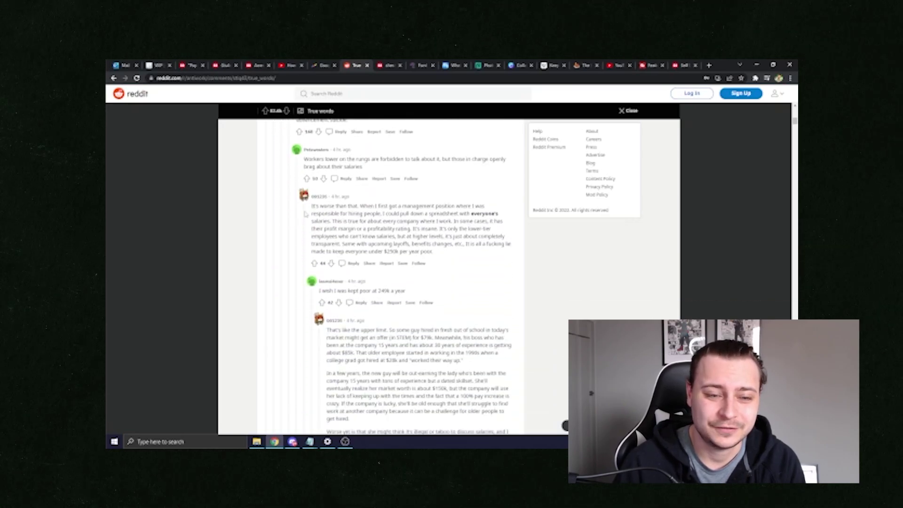
scroll(305, 215, up, 5)
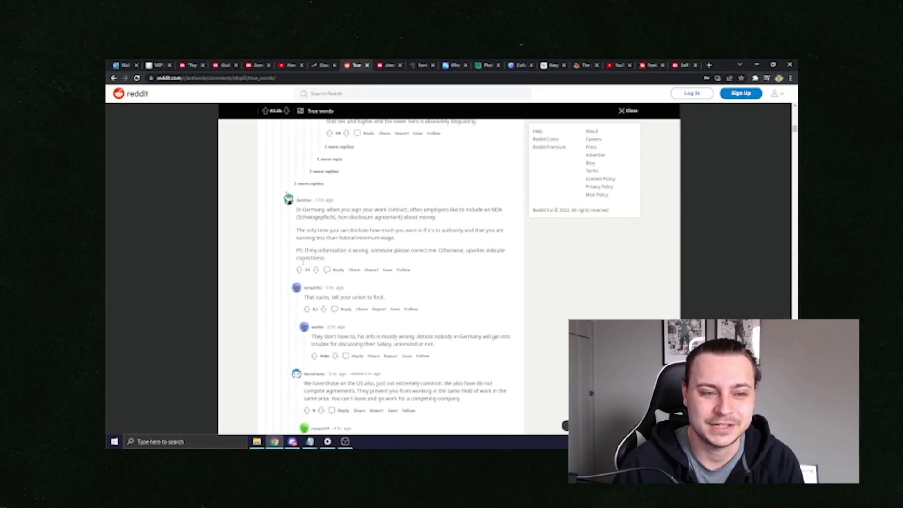
scroll(317, 260, down, 6)
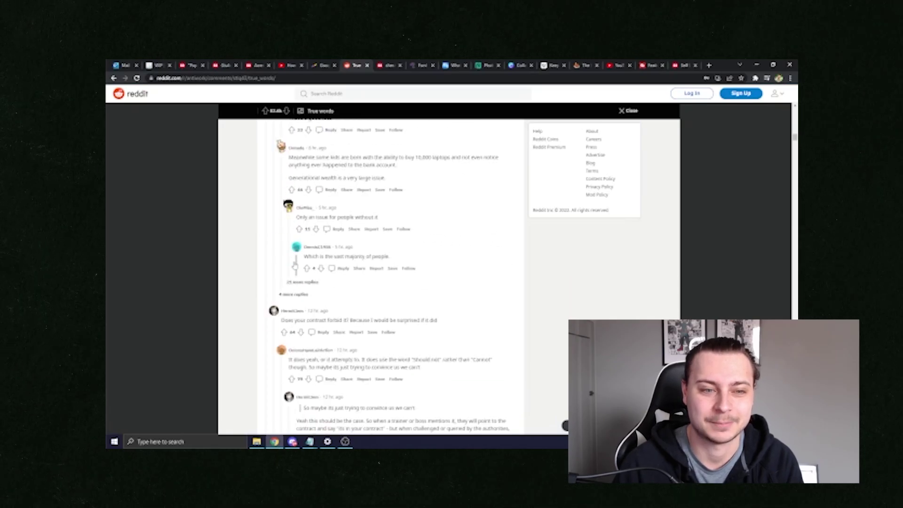
scroll(310, 339, down, 8)
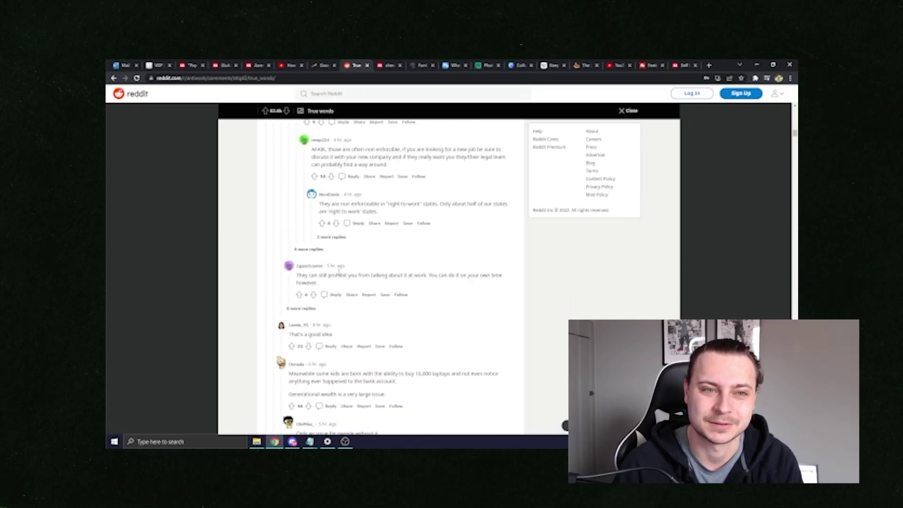
scroll(301, 262, up, 8)
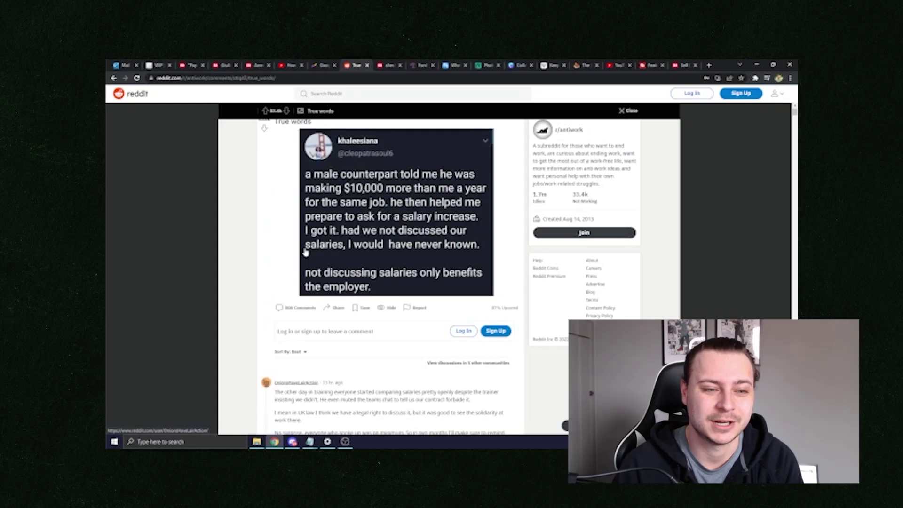
scroll(283, 301, down, 3)
scroll(403, 258, down, 3)
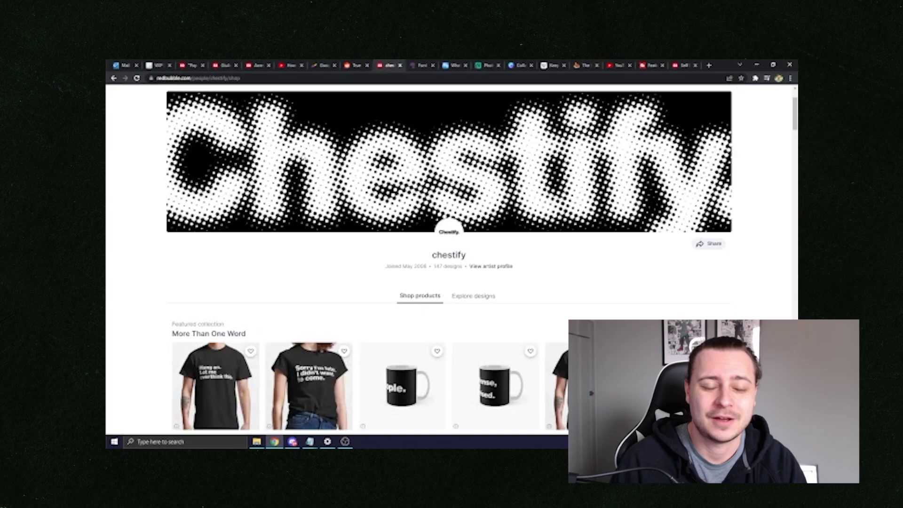
Step: Highlight the chestify shop's 147 designs count and its Joined May 2008 date
scroll(204, 146, down, 2)
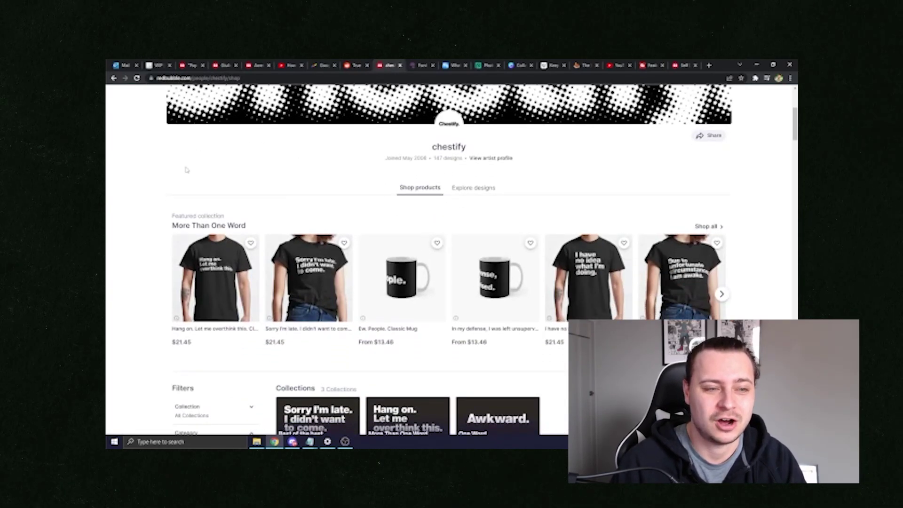
scroll(183, 170, down, 1)
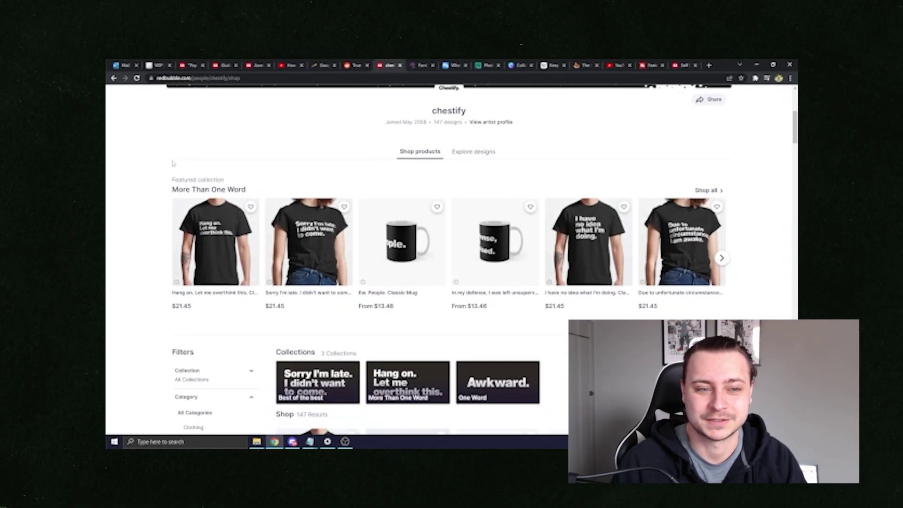
scroll(171, 163, up, 4)
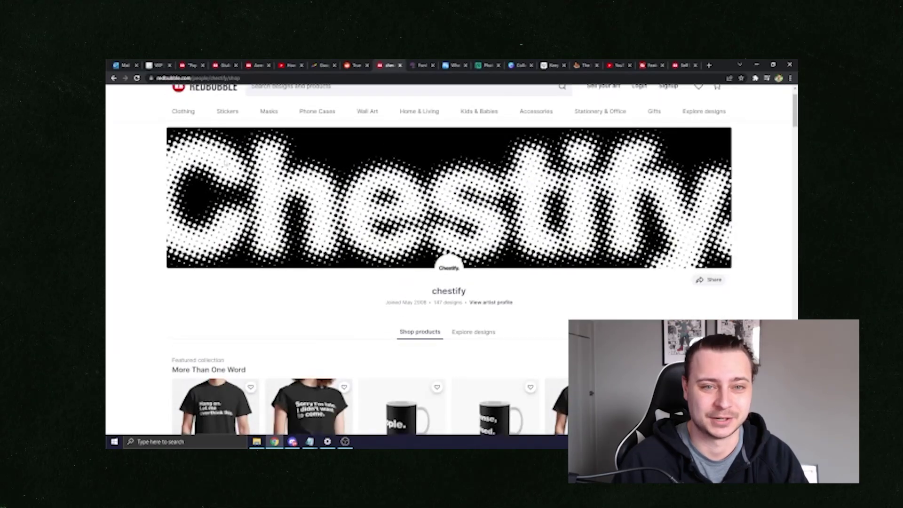
triple_click(406, 297)
click(470, 299)
drag(434, 302, 450, 303)
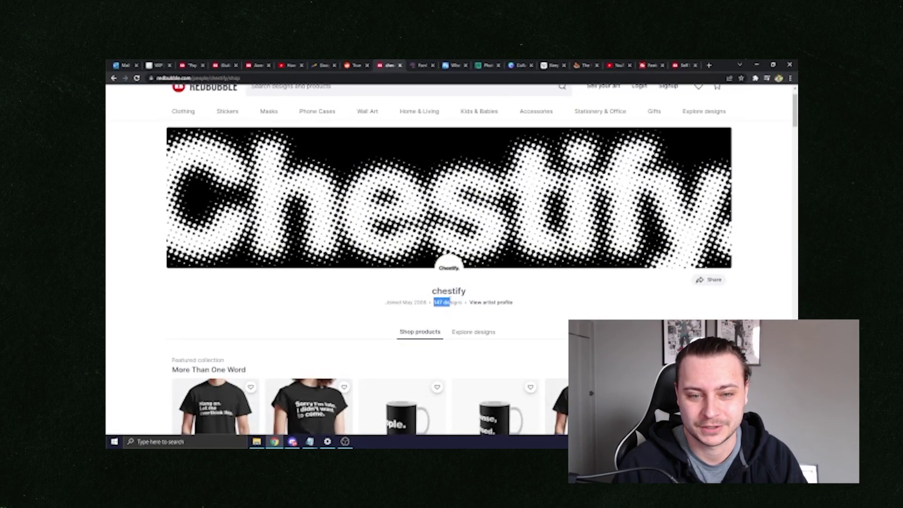
click(383, 302)
drag(385, 305, 425, 303)
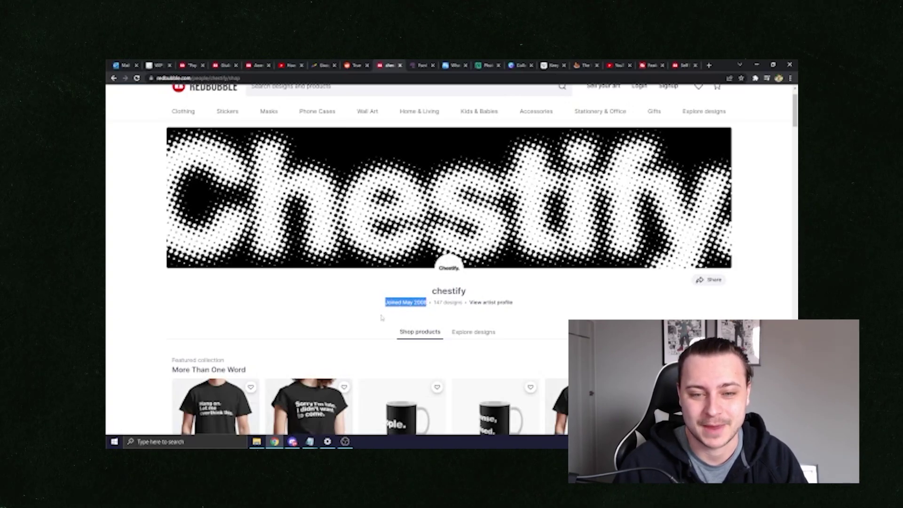
Step: Scroll the shop grid down to the 'Hang on. Let me overthink this.' T-shirt
scroll(303, 275, down, 3)
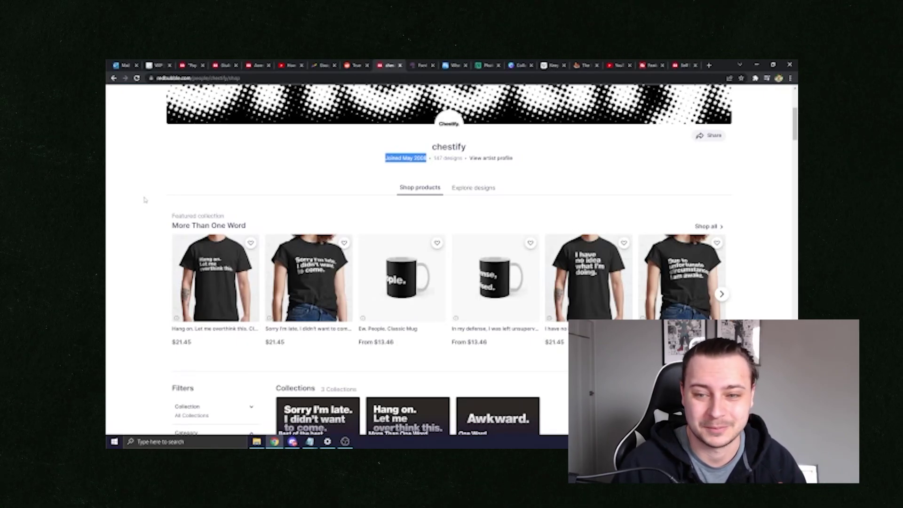
scroll(145, 200, down, 2)
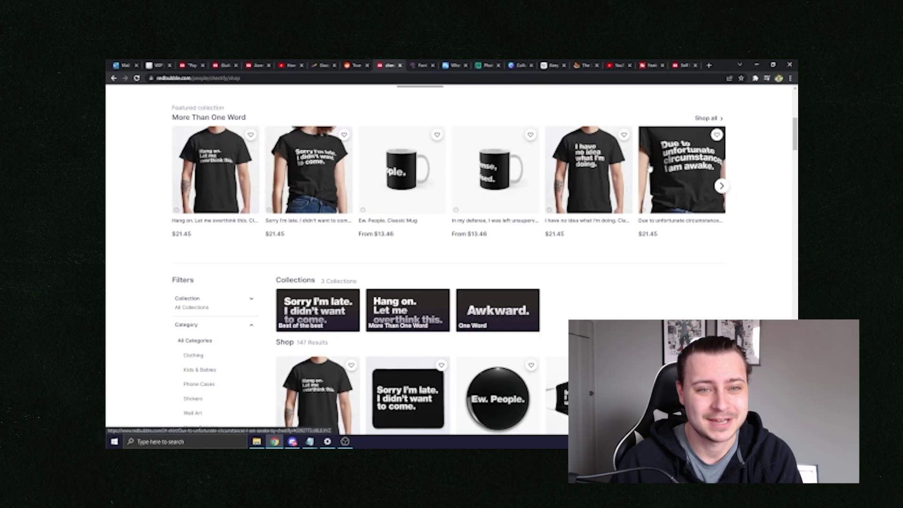
scroll(543, 187, down, 5)
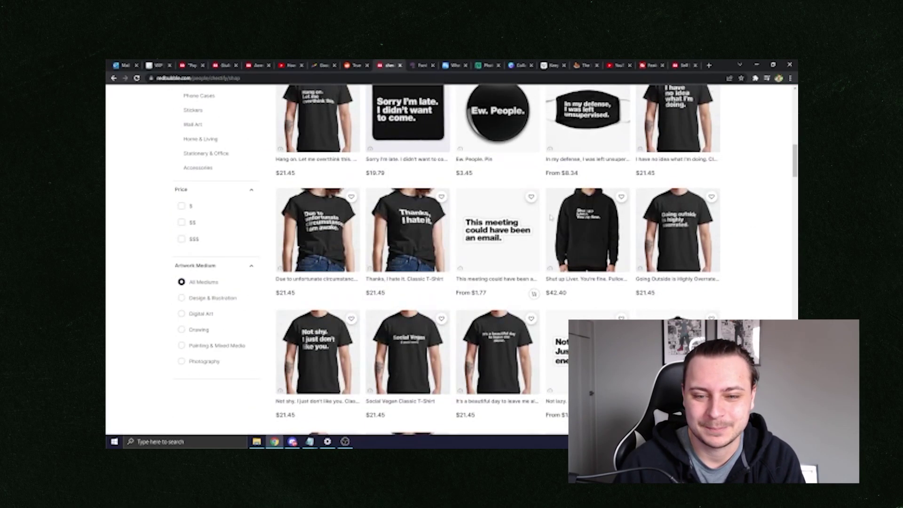
scroll(435, 257, down, 2)
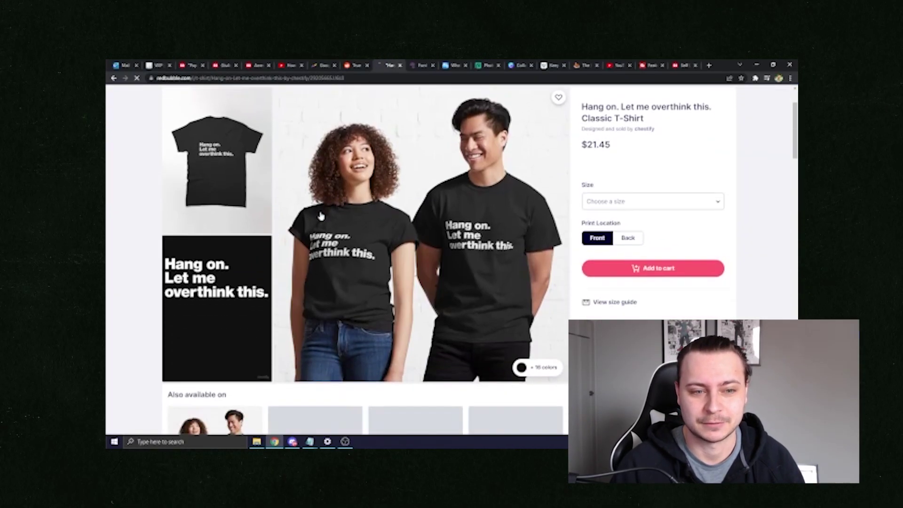
Step: Snip a screenshot of the enlarged 'Hang on. Let me overthink this.' slogan, then go to Font Squirrel
click(217, 294)
right_click(414, 191)
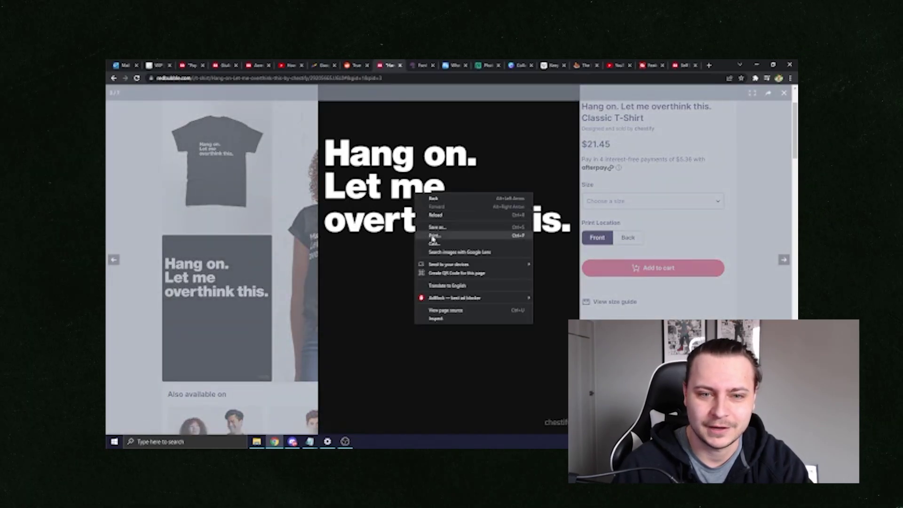
key(super+shift+s)
mouse_move(328, 128)
mouse_down()
mouse_move(574, 254)
mouse_move(567, 230)
mouse_up()
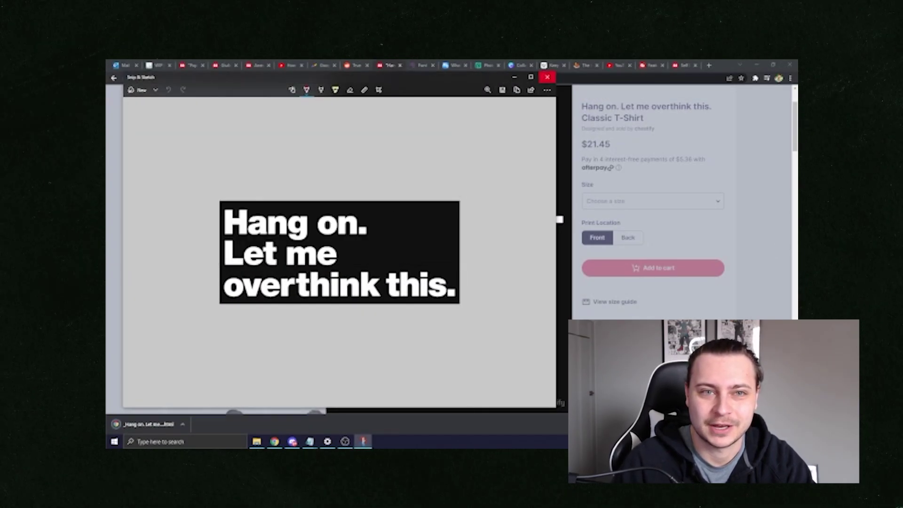
click(547, 77)
click(415, 65)
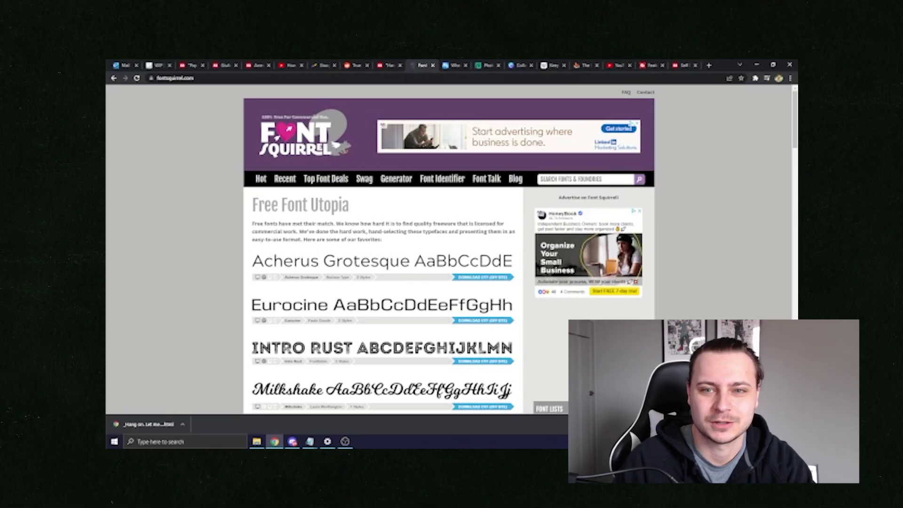
Step: Upload the newest slogan screenshot to Font Squirrel's Font Identifier and reposition the match area
scroll(215, 145, down, 2)
scroll(214, 146, up, 2)
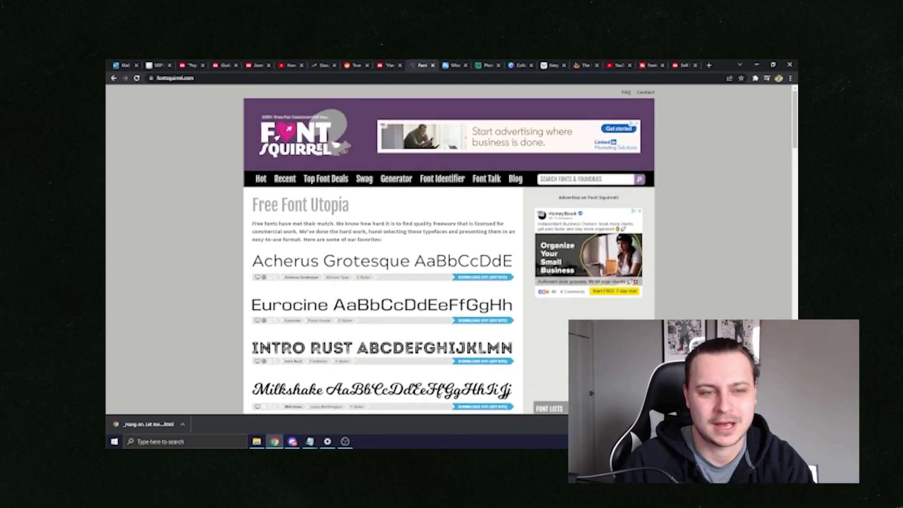
scroll(188, 235, down, 5)
scroll(203, 207, up, 5)
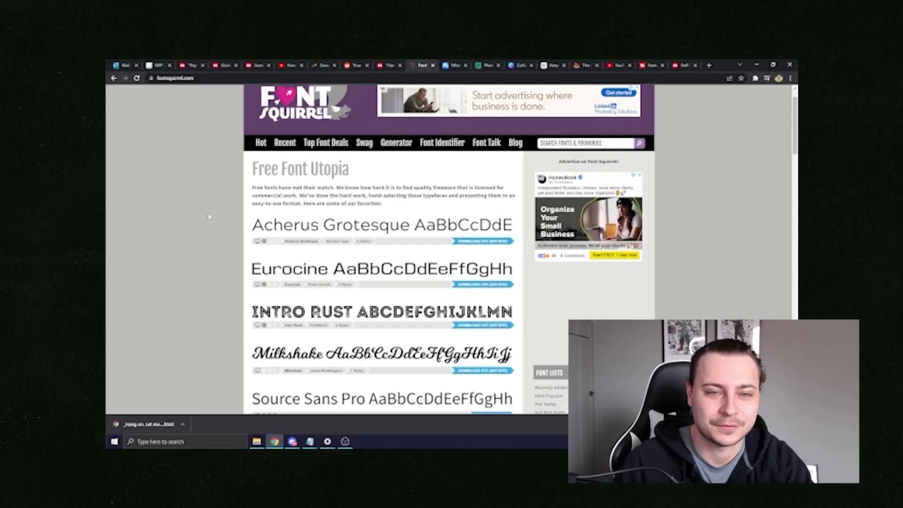
click(442, 178)
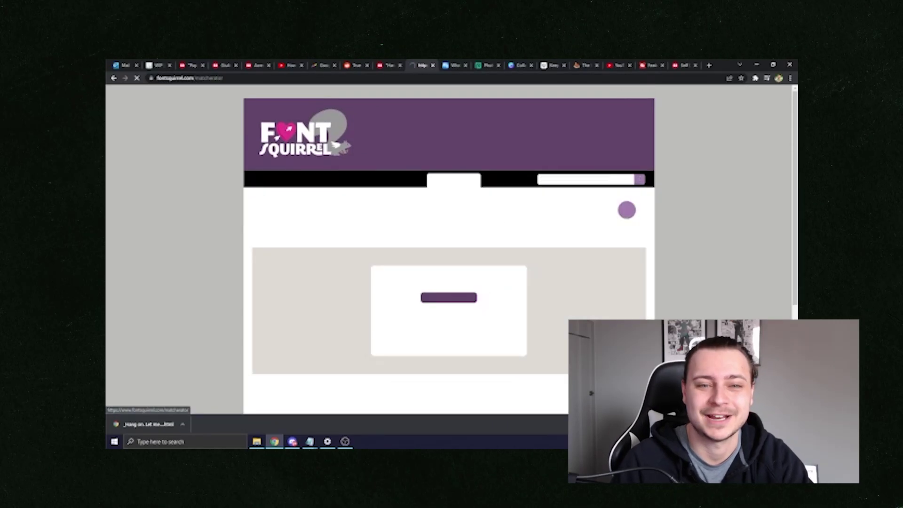
scroll(282, 217, down, 2)
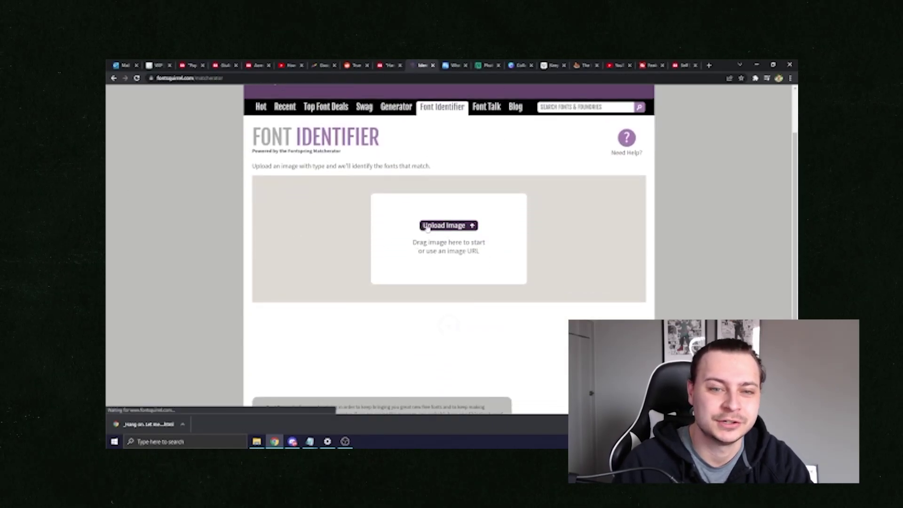
click(428, 226)
double_click(207, 121)
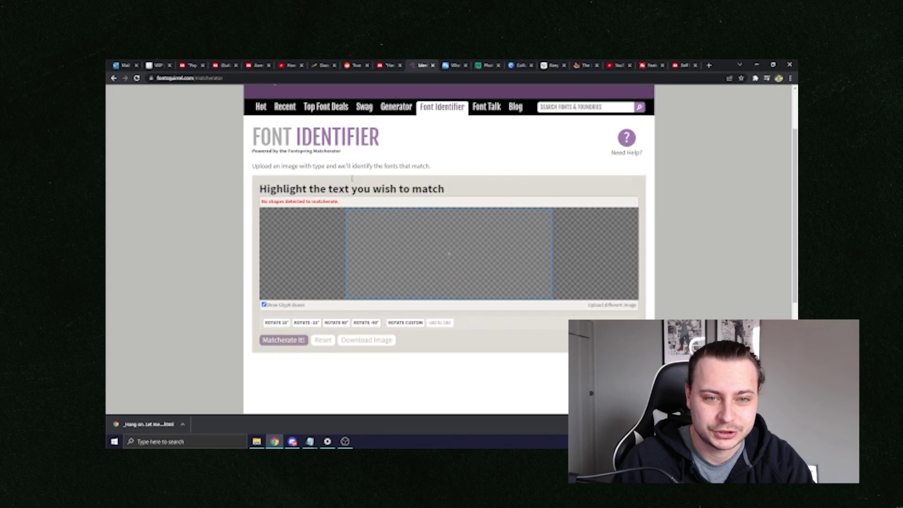
drag(399, 248, 417, 242)
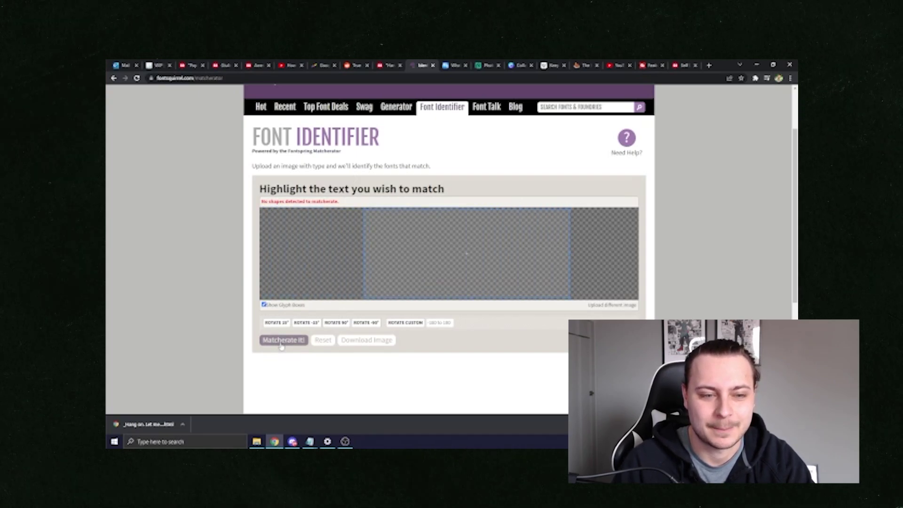
Step: Upload the slogan screenshot to MyFonts WhatTheFont
key(ctrl+Tab)
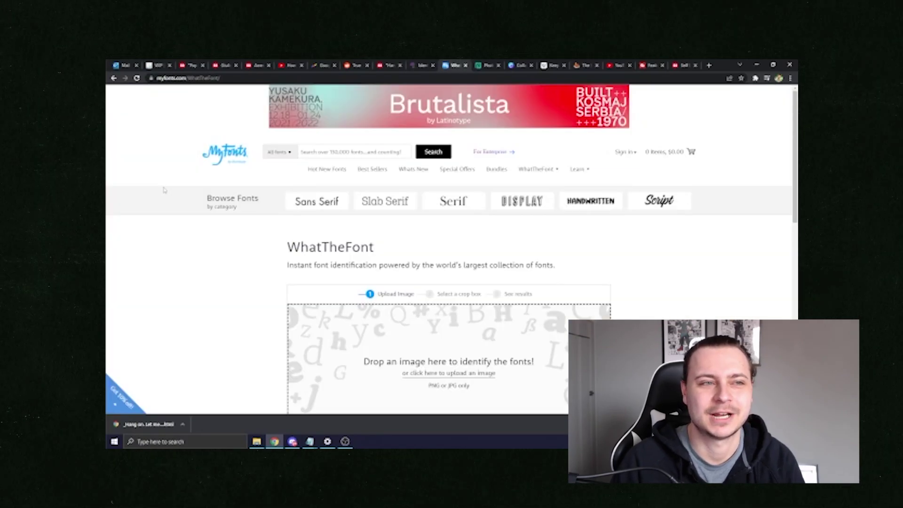
scroll(164, 190, down, 2)
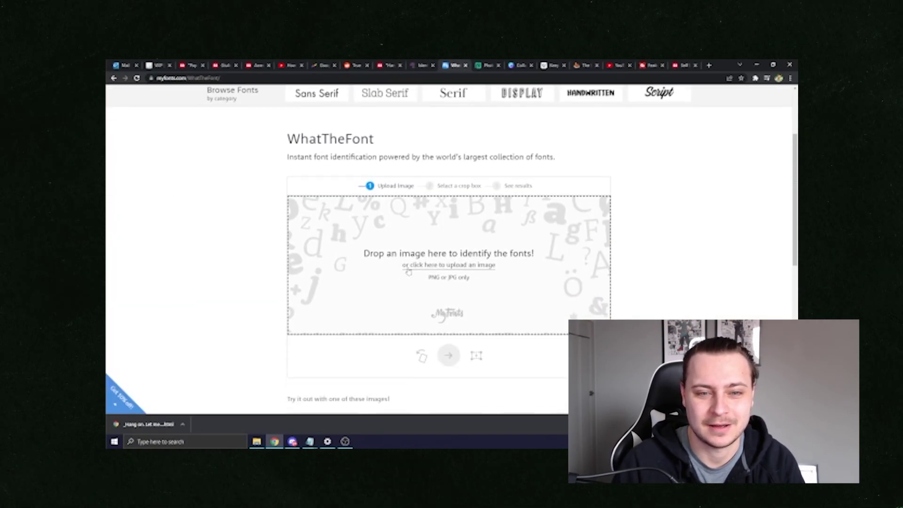
click(426, 265)
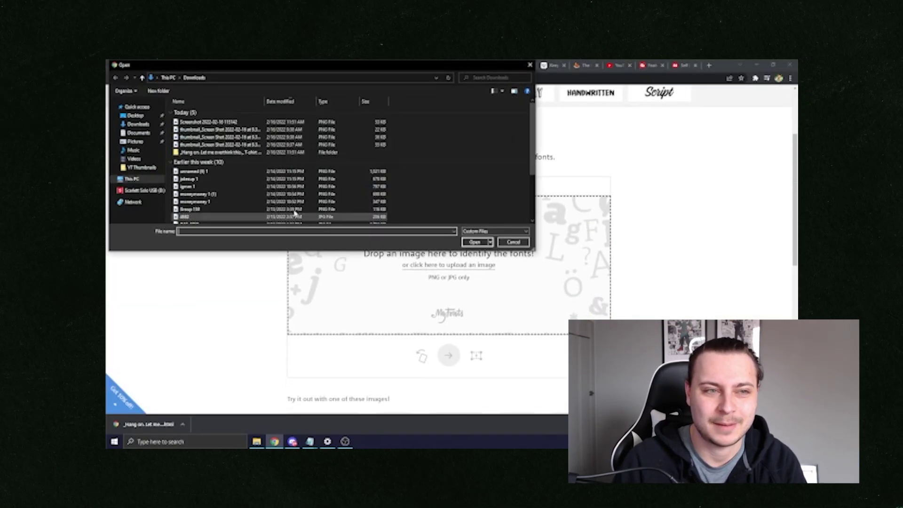
double_click(221, 123)
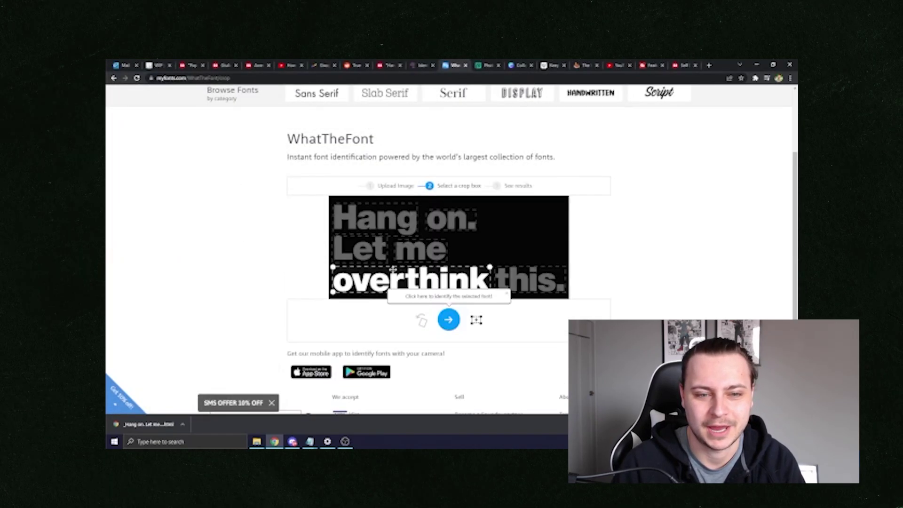
Step: Identify the 'overthink' crop's font and review matches, highlighting top match foundry Monotype HK
scroll(302, 263, down, 1)
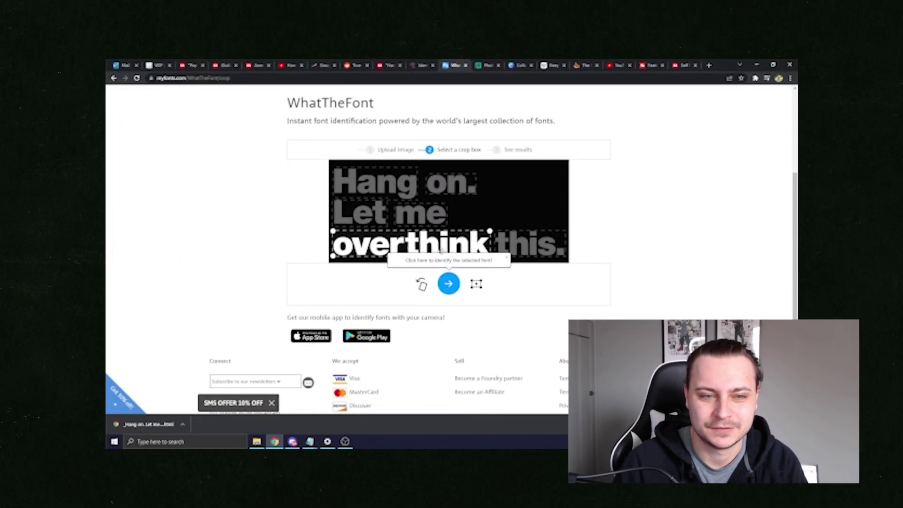
click(448, 284)
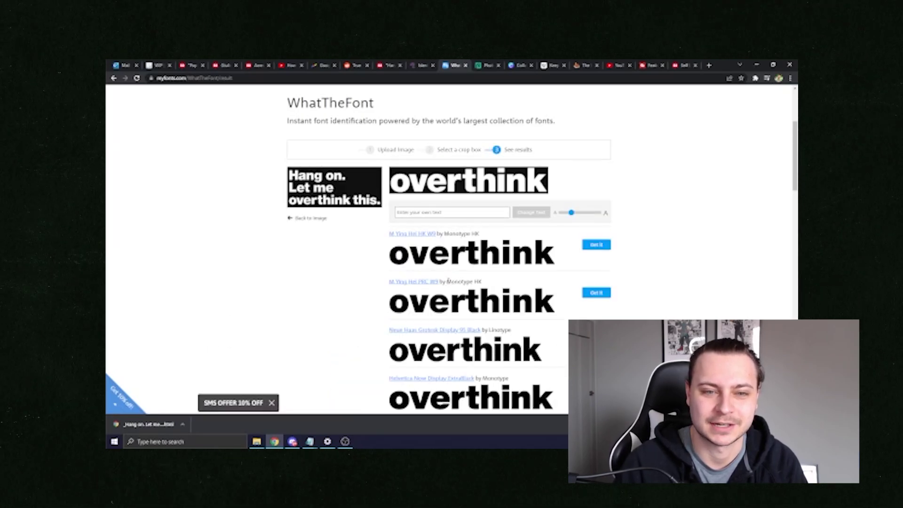
scroll(448, 282, down, 1)
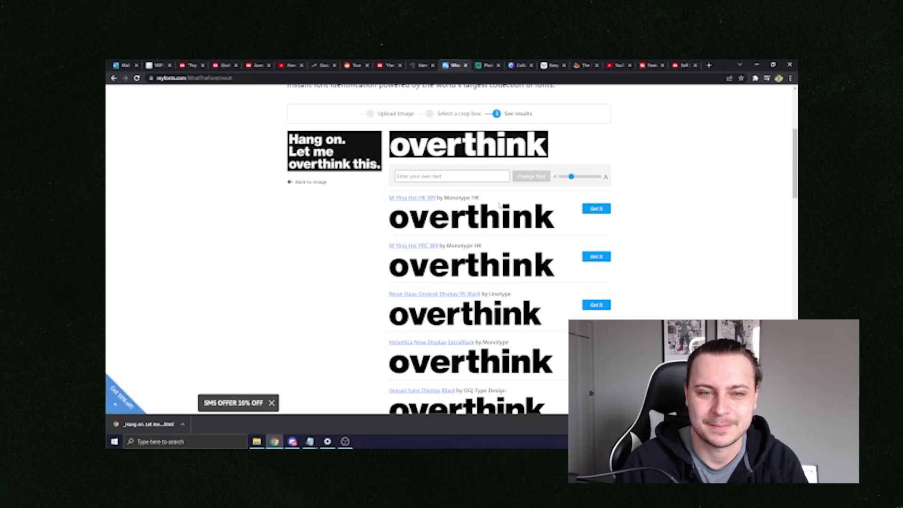
scroll(499, 204, down, 2)
scroll(503, 217, up, 4)
scroll(507, 230, down, 4)
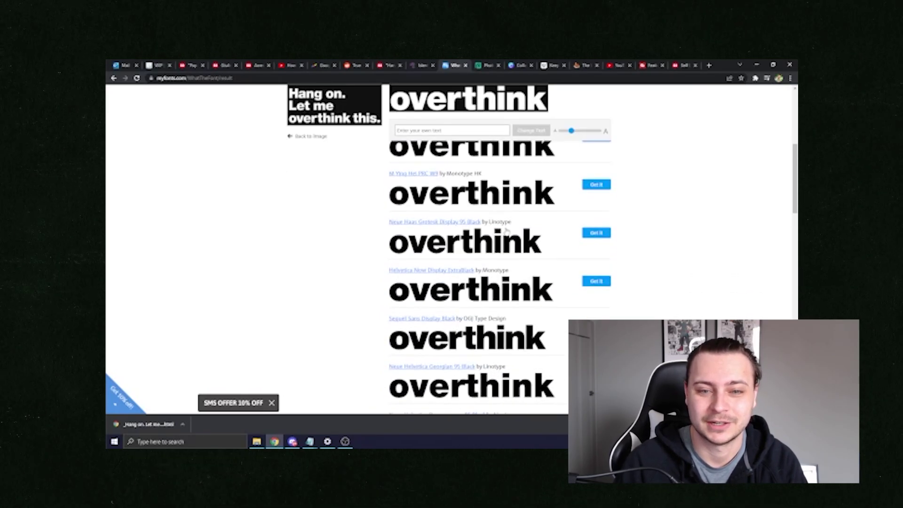
scroll(511, 251, down, 3)
scroll(513, 254, up, 8)
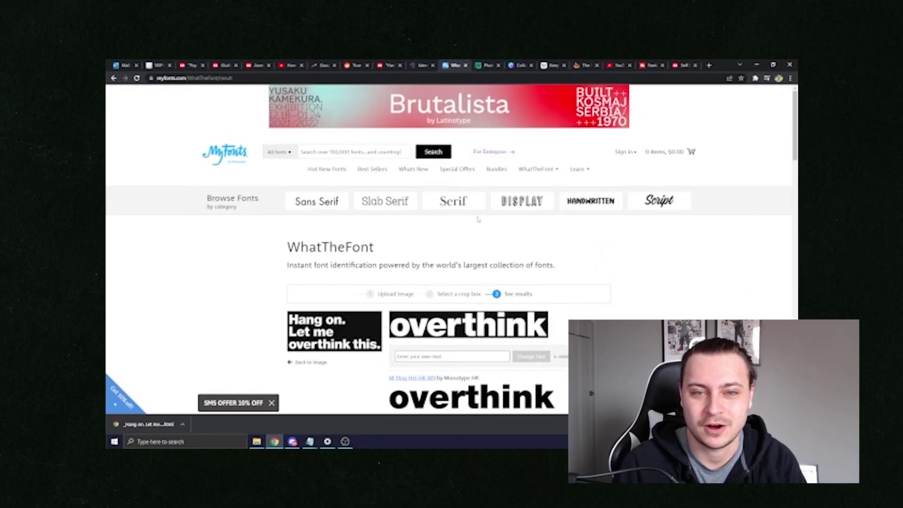
scroll(476, 291, down, 3)
drag(443, 272, 502, 276)
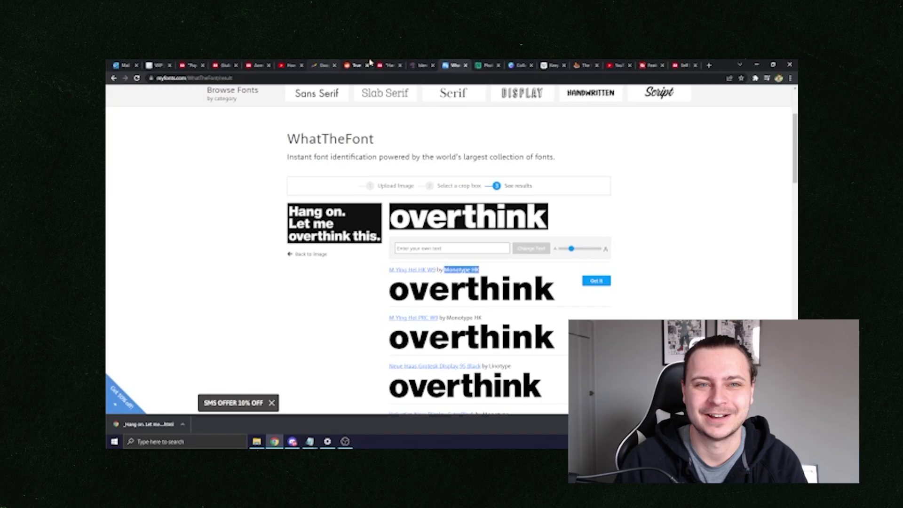
Step: Revisit the Redbubble T-shirt page and both font identification results, ending on Photopea
click(384, 65)
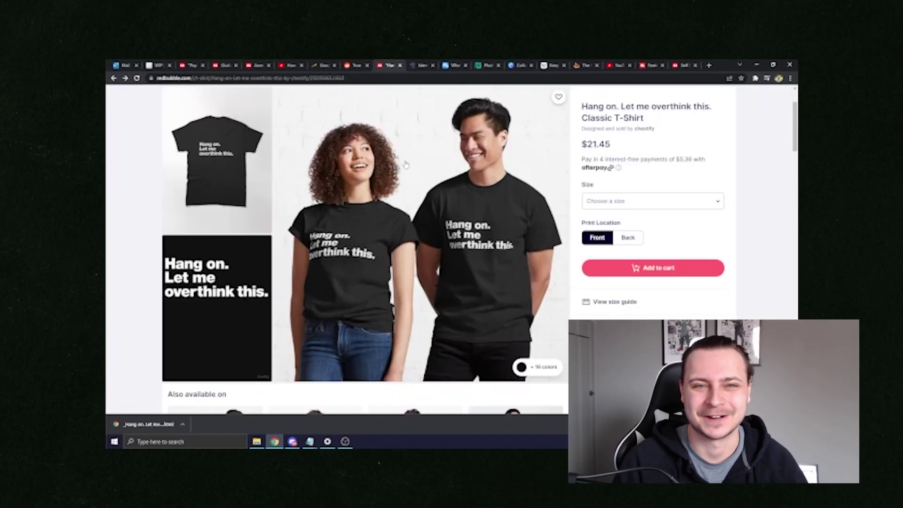
click(421, 65)
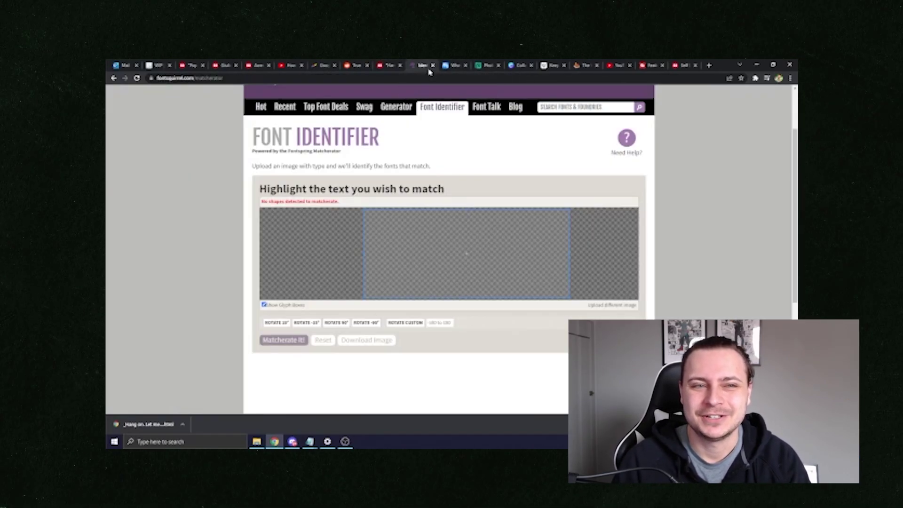
click(452, 64)
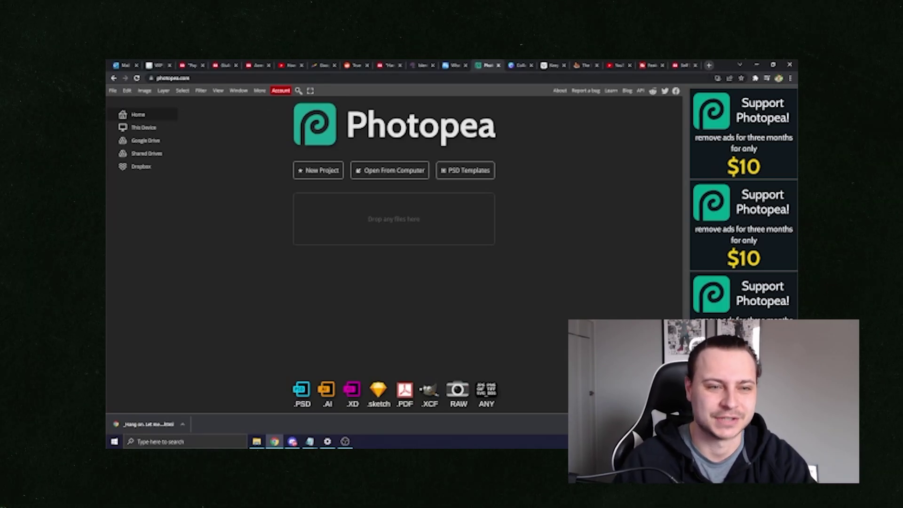
Step: Create New Project.psd using the 1640 × 664 FB Page Cover preset
click(316, 170)
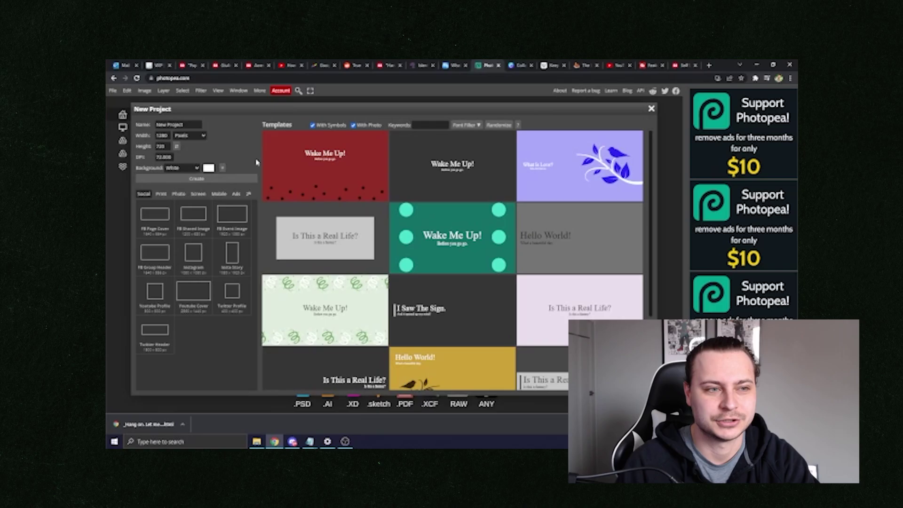
scroll(513, 210, down, 10)
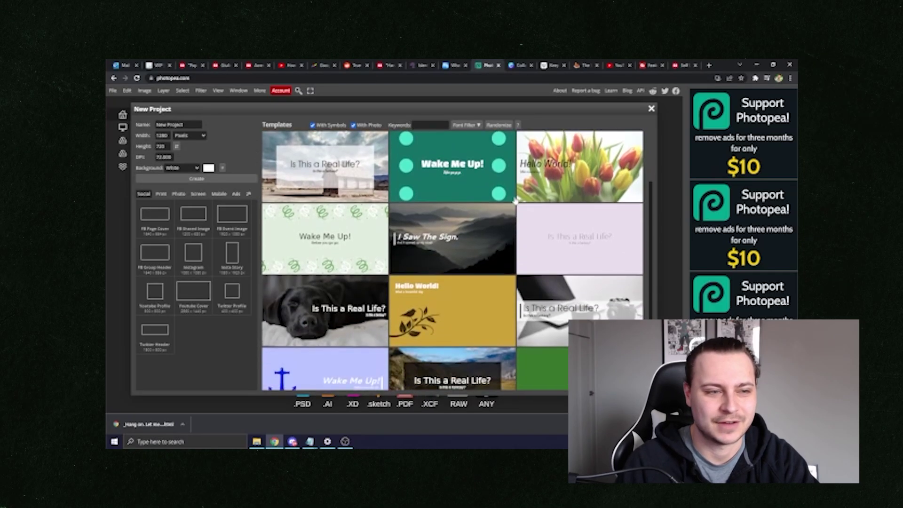
scroll(515, 201, up, 10)
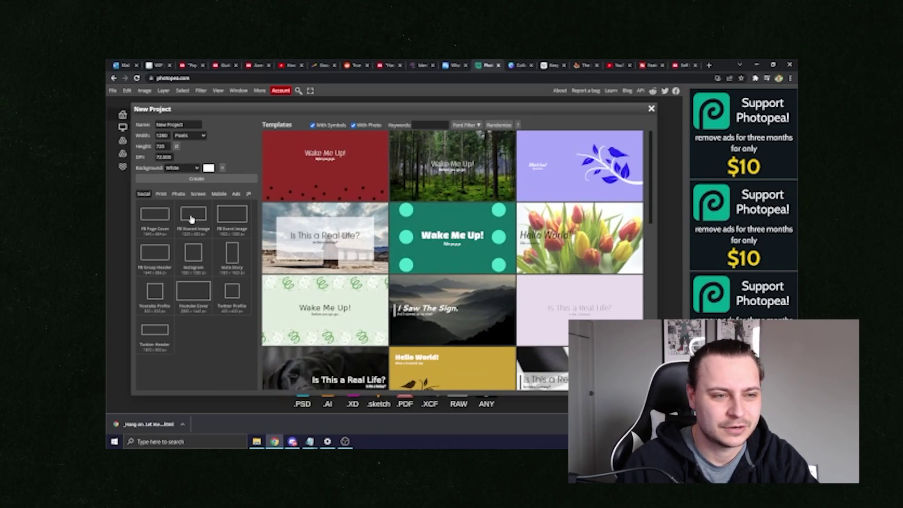
click(157, 218)
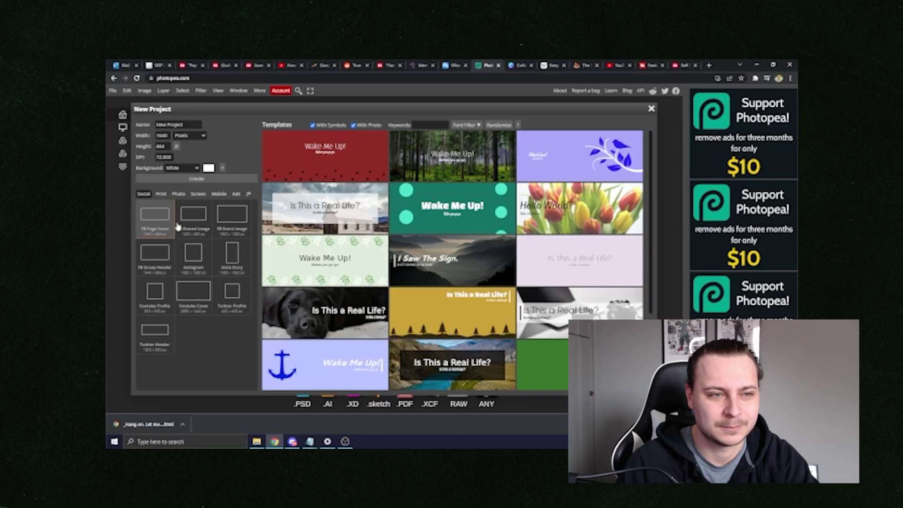
click(186, 180)
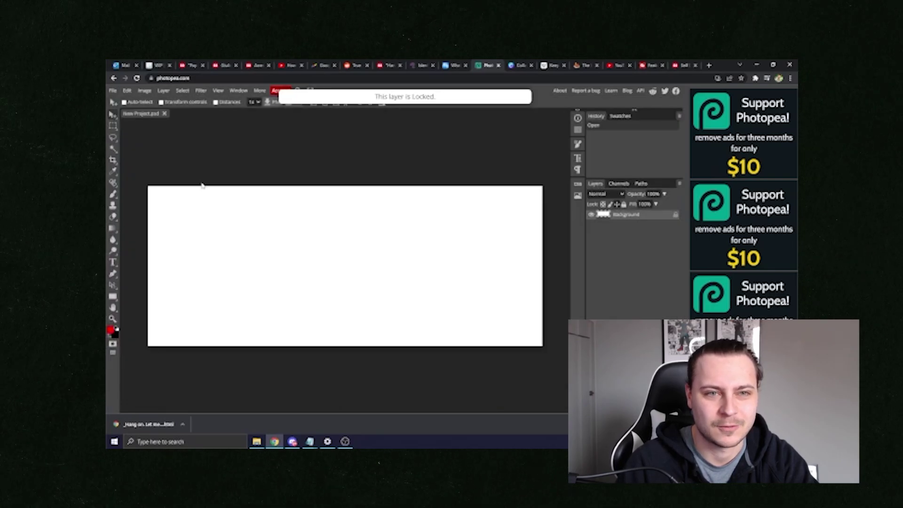
Step: Add the text 'I share my salary.' and move it to the centre of the Photopea canvas
click(113, 262)
click(242, 236)
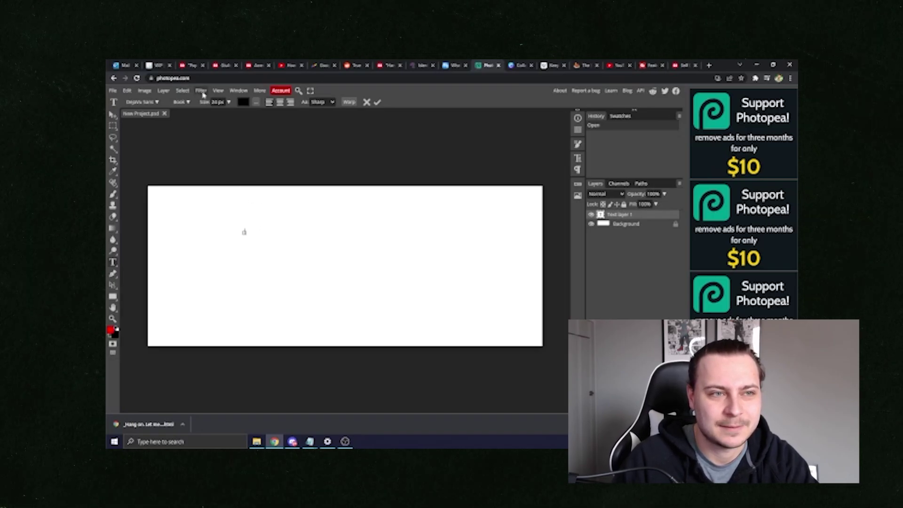
text(da)
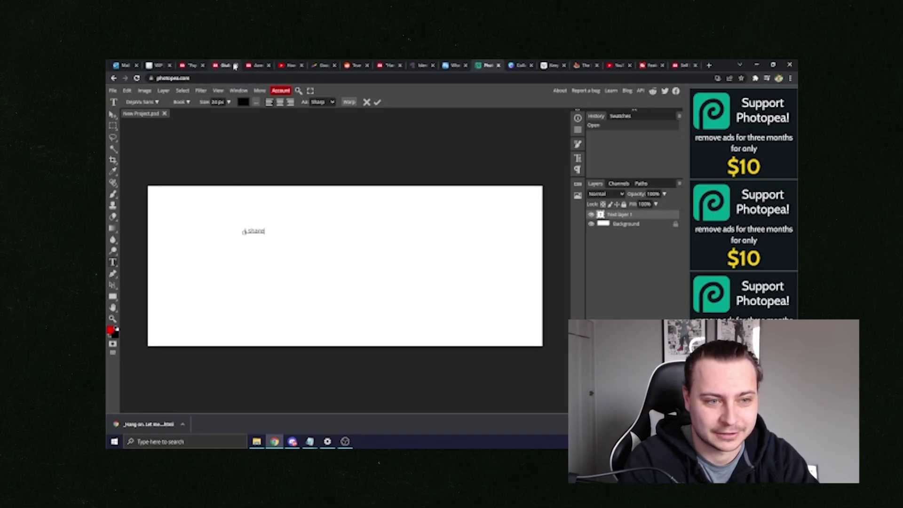
text(ary.)
drag(279, 236, 359, 251)
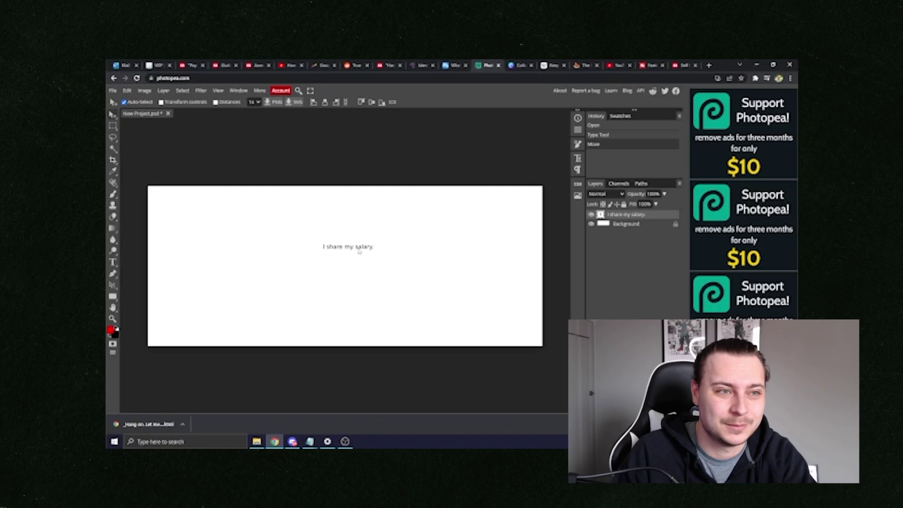
drag(359, 250, 354, 254)
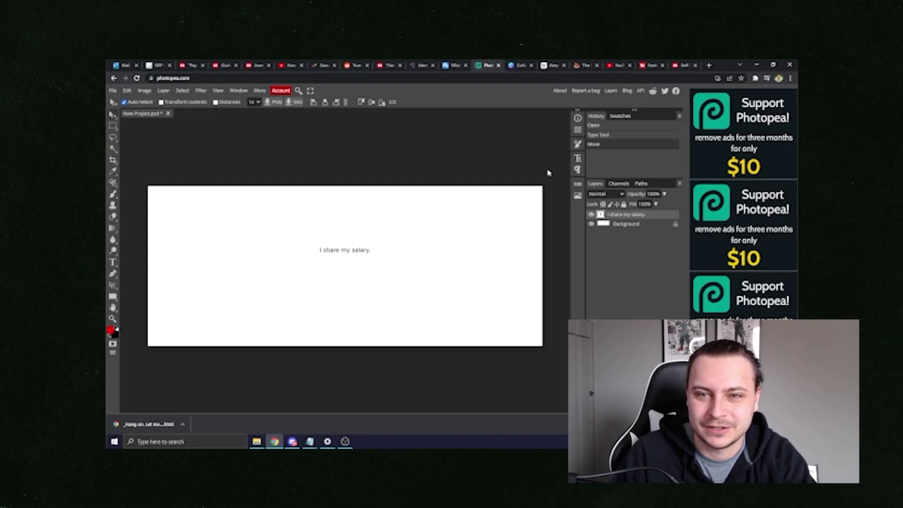
Step: Open the text's font list in the Character panel and check the WhatTheFont identification results
click(578, 160)
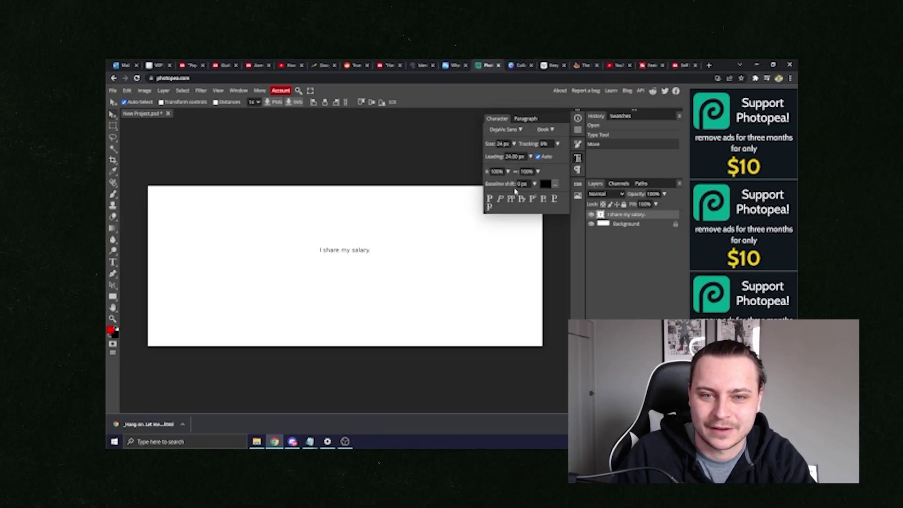
click(518, 130)
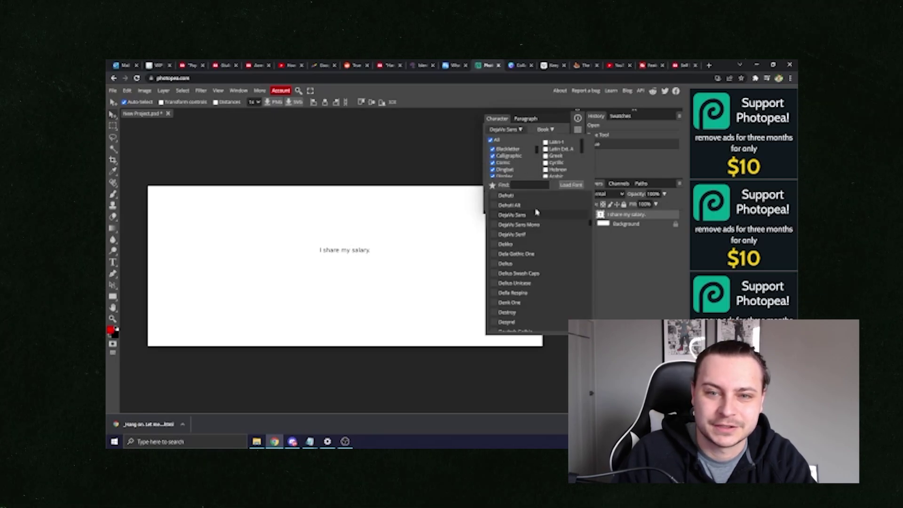
click(530, 185)
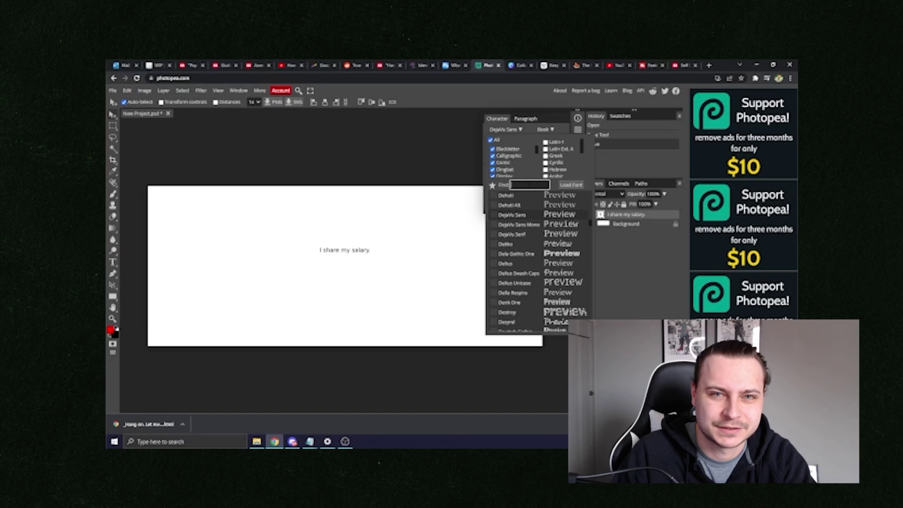
click(453, 65)
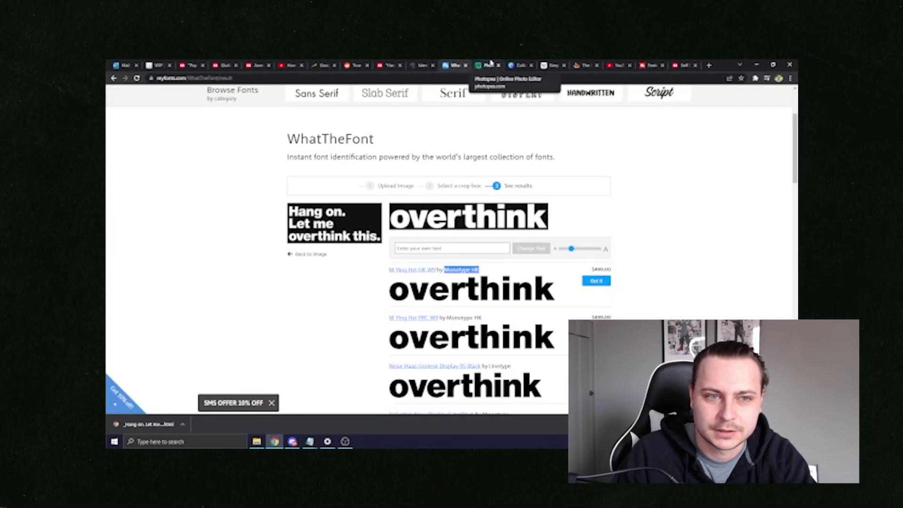
click(489, 65)
key(ctrl+shift+Tab)
click(484, 65)
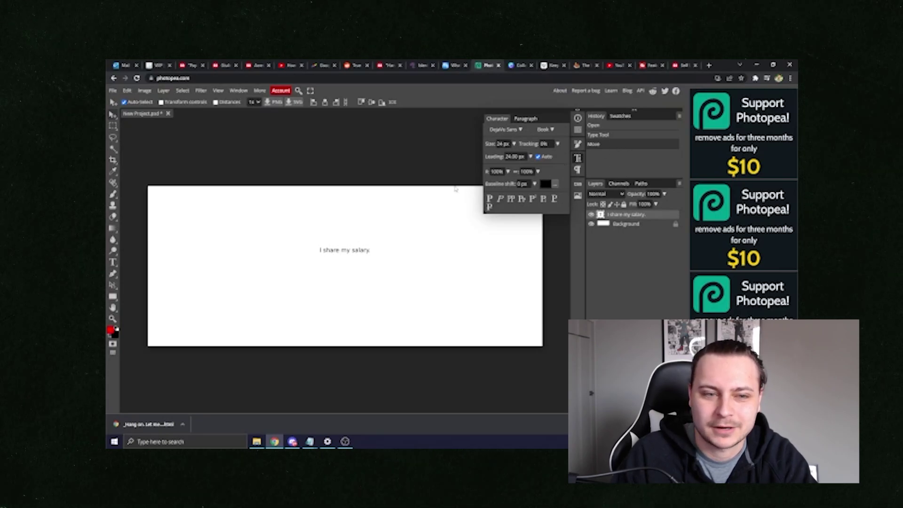
Step: Search the font list, compare with the identified fonts, and switch the text to Dela Gothic One
click(503, 129)
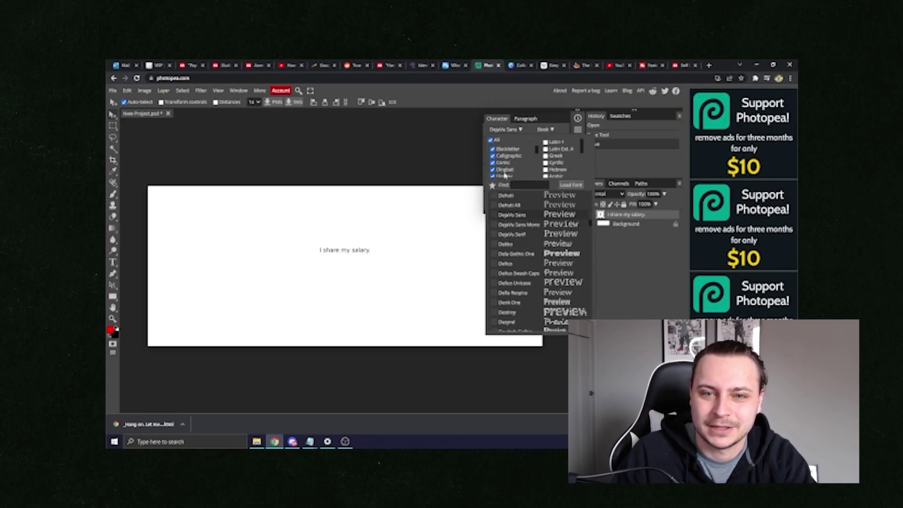
text(monot)
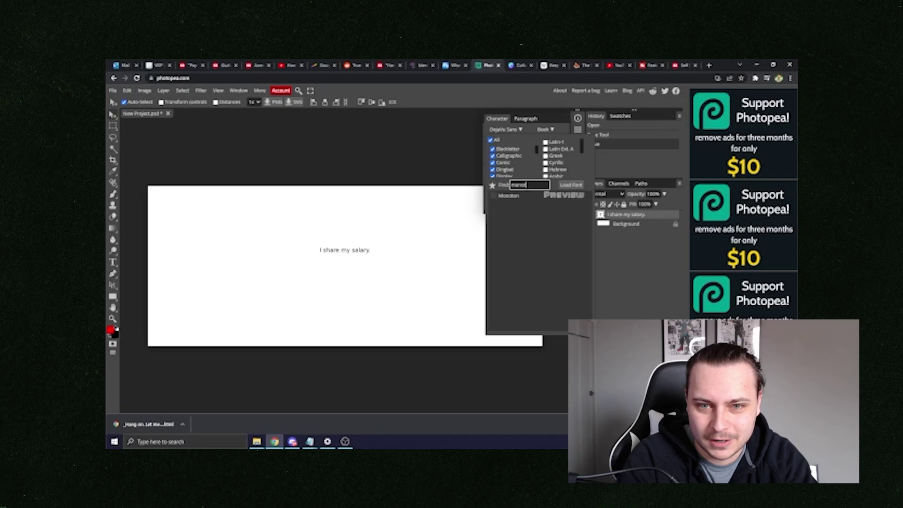
key(BackSpace)
key(BackSpace)
key(BackSpace)
key(BackSpace)
key(BackSpace)
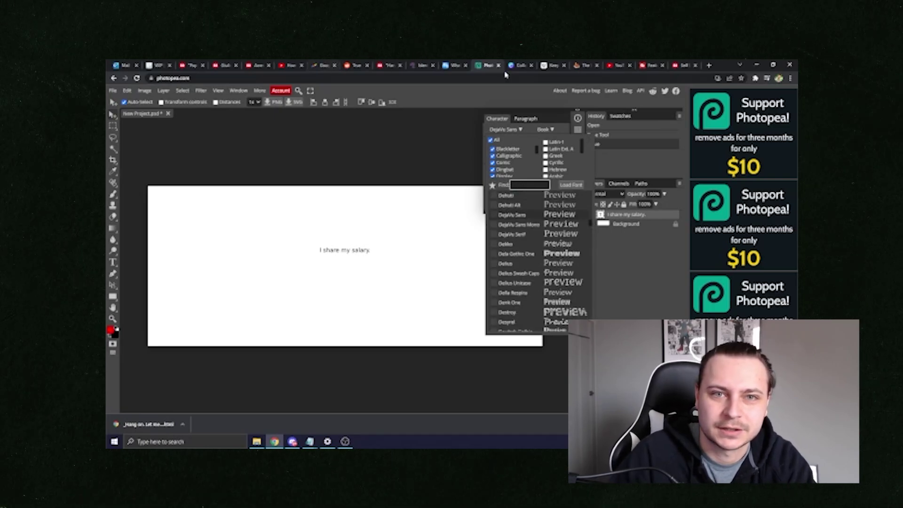
click(452, 64)
scroll(424, 176, down, 3)
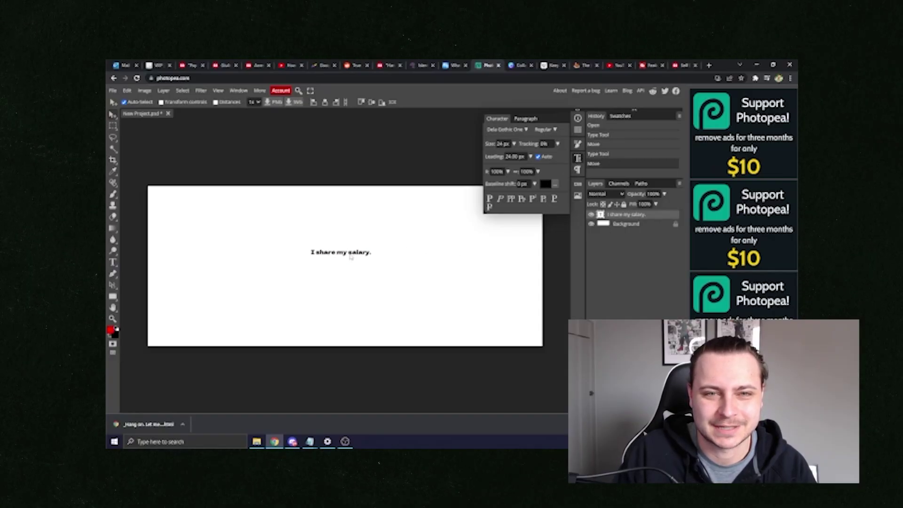
Step: Nudge the slogan slightly up and right, trying grey but keeping the text black
drag(350, 257, 352, 250)
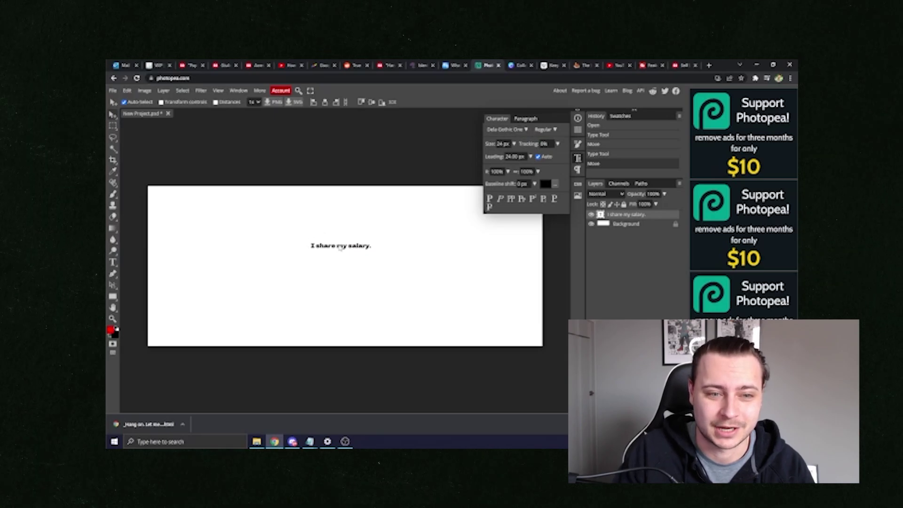
drag(341, 248, 353, 248)
click(545, 184)
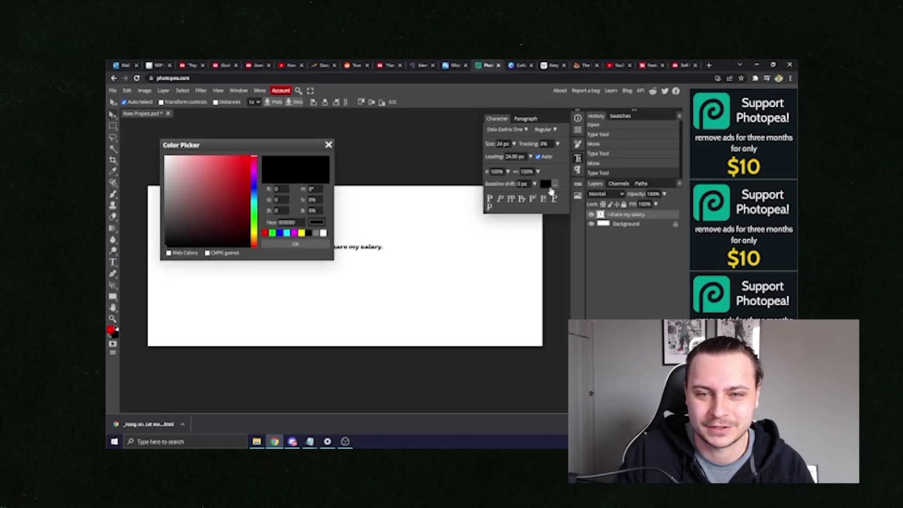
click(315, 233)
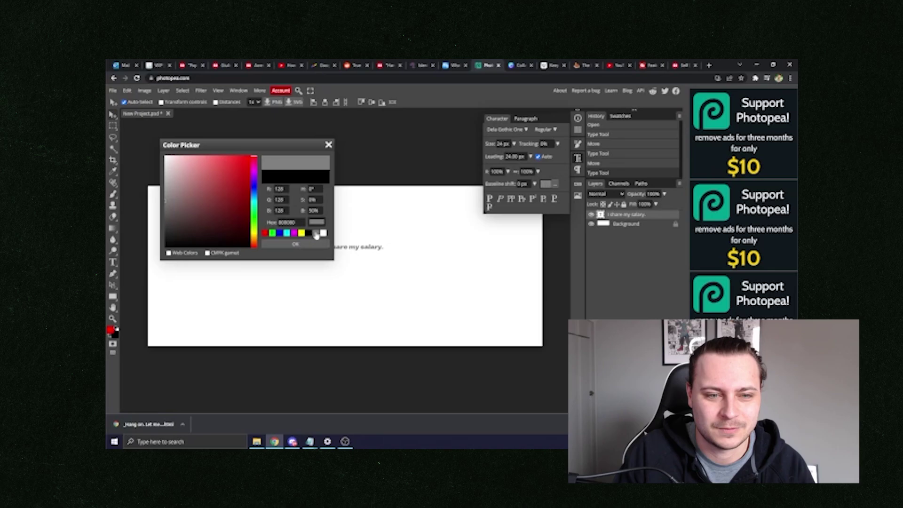
click(329, 146)
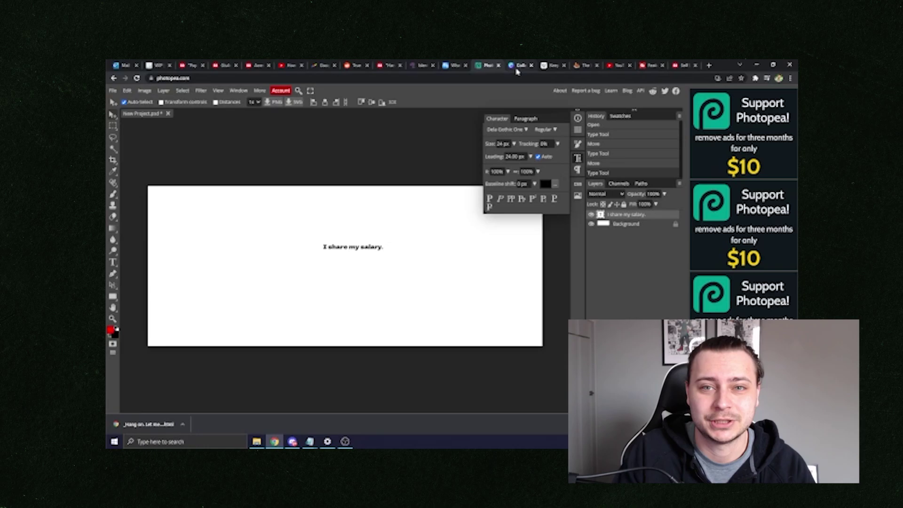
Step: Glance over the Canva home page, scrolling down and back up
click(517, 66)
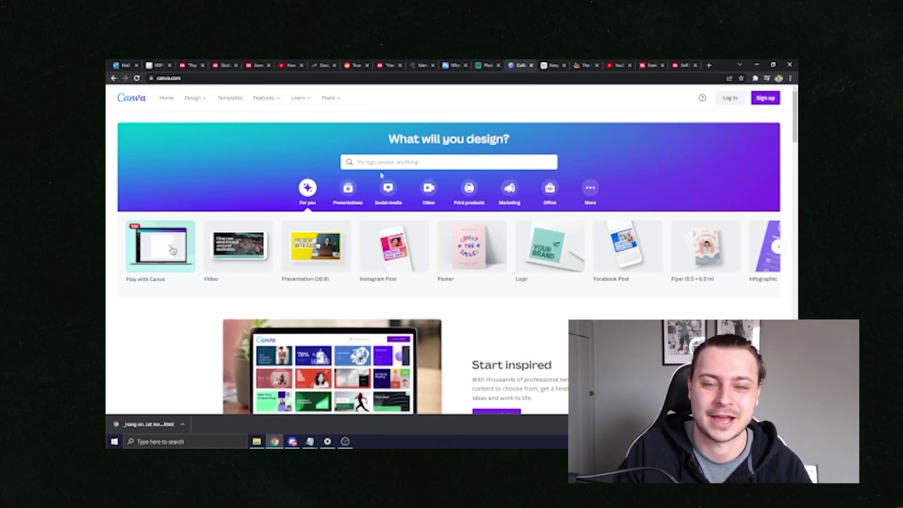
scroll(354, 168, down, 4)
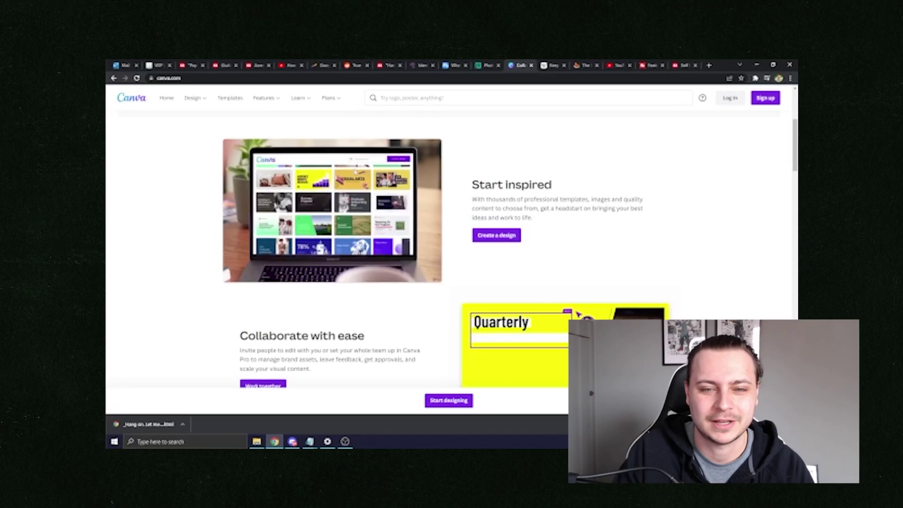
scroll(354, 168, up, 4)
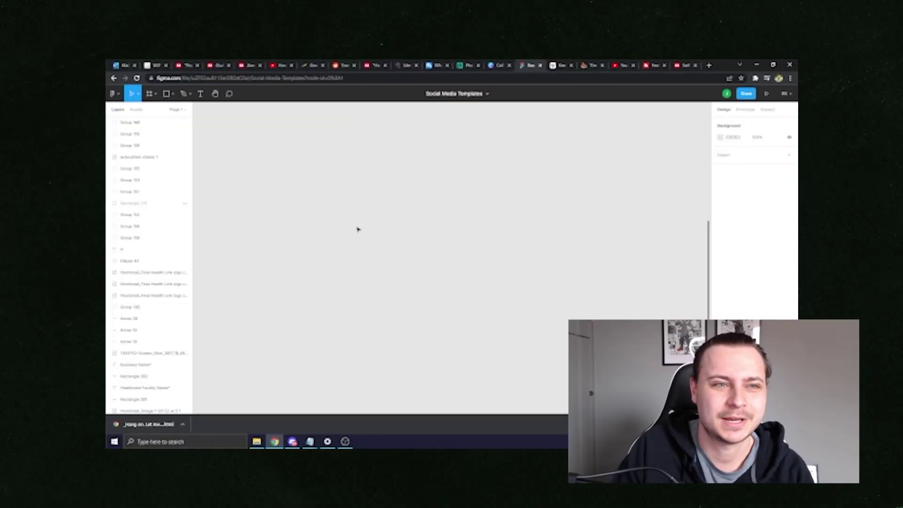
Step: Draw a square near the canvas centre and give it a white FFFFFF fill
click(166, 94)
drag(355, 175, 464, 277)
click(262, 224)
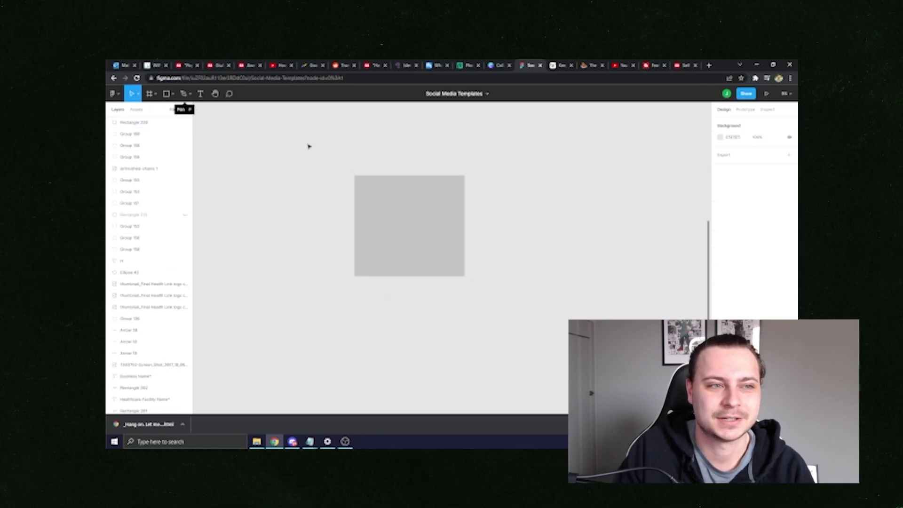
click(396, 213)
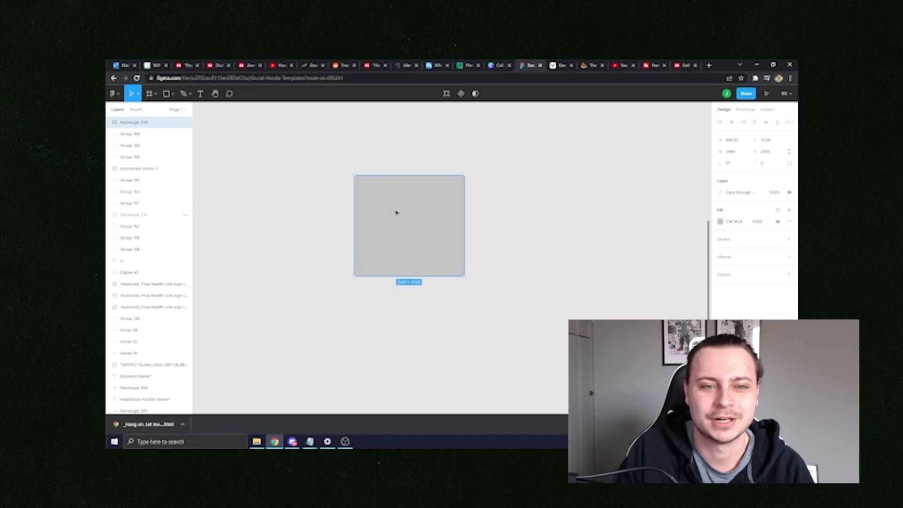
click(720, 222)
drag(625, 250, 626, 231)
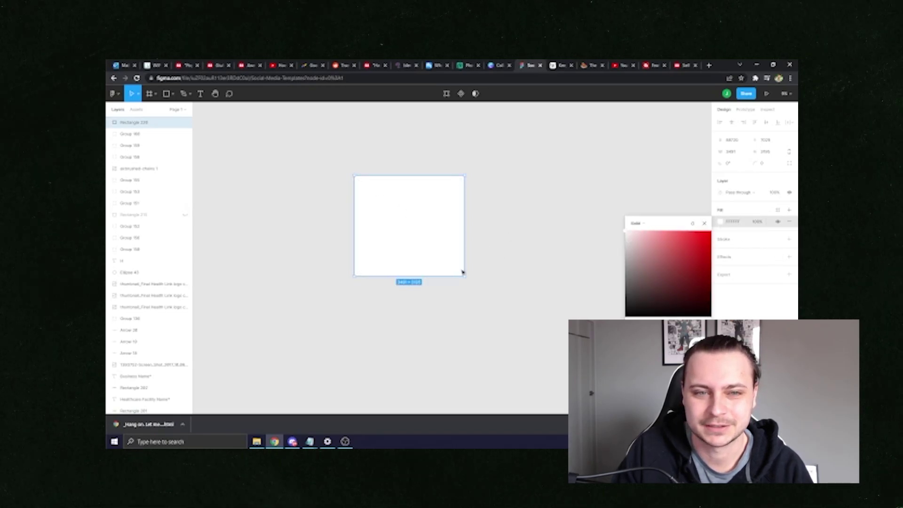
Step: Add the text 'I share my salary.' on the white square
click(200, 94)
click(378, 202)
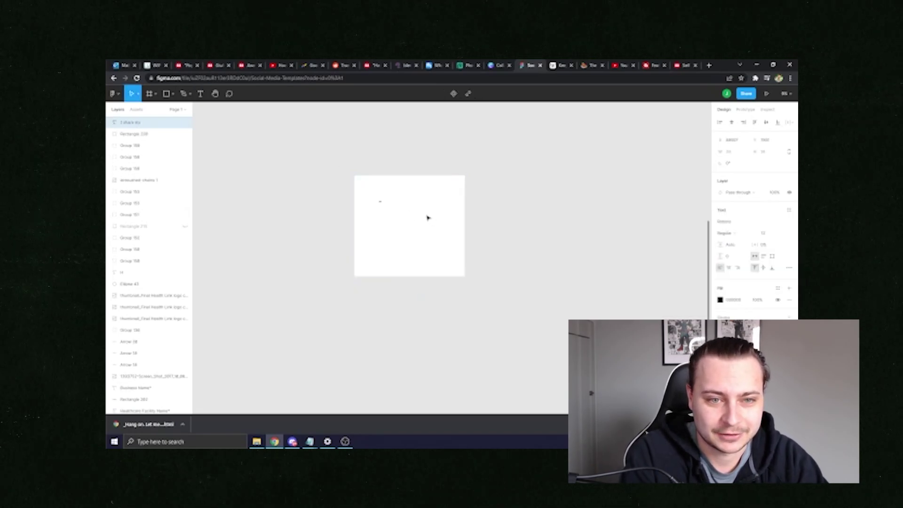
text(ary)
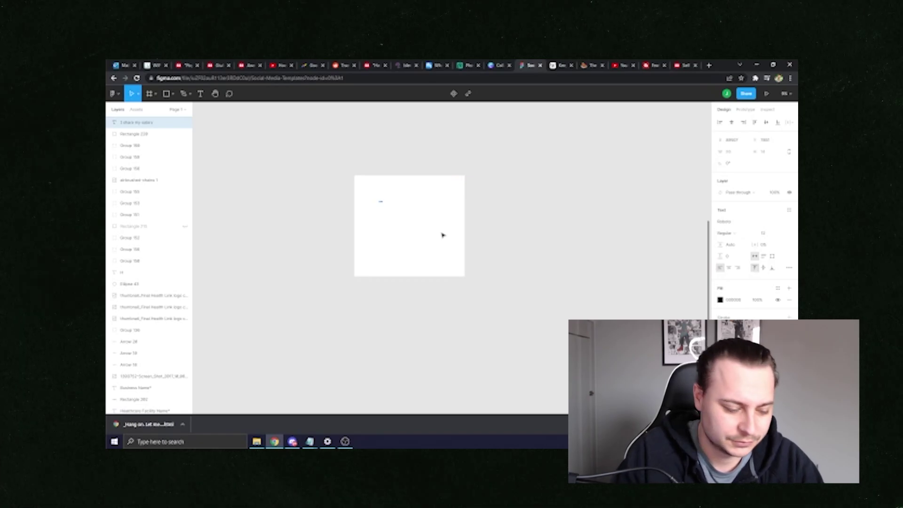
key(Escape)
Step: Set the text size to 288 and centre it on the square
scroll(365, 221, up, 5)
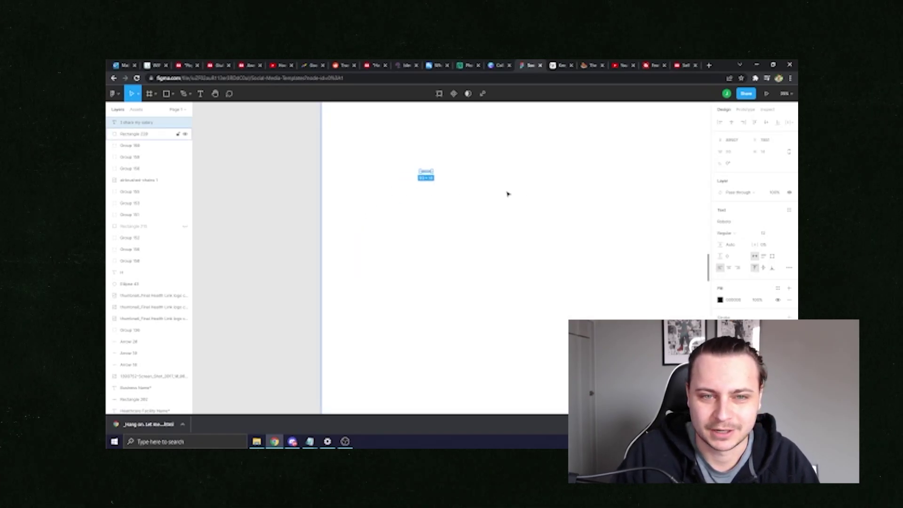
scroll(508, 193, right, 2)
click(787, 236)
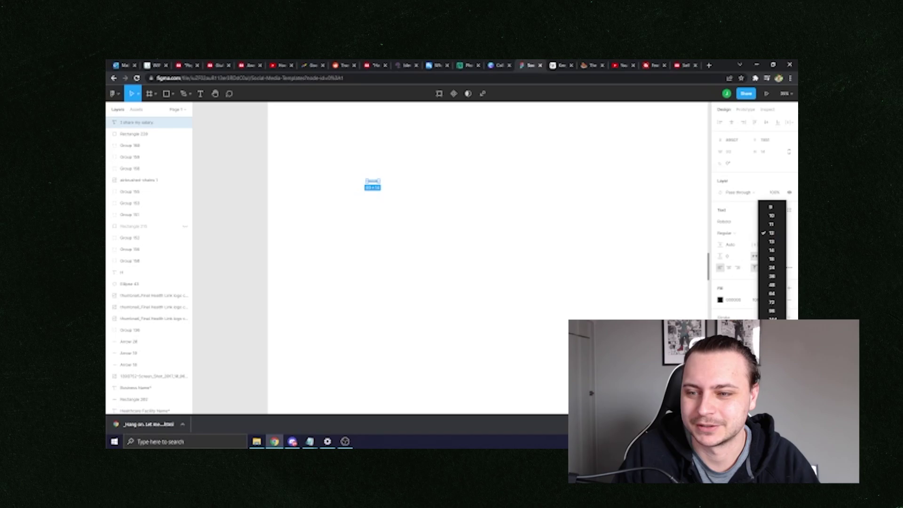
click(766, 303)
scroll(486, 251, down, 2)
scroll(486, 251, down, 1)
scroll(564, 235, right, 2)
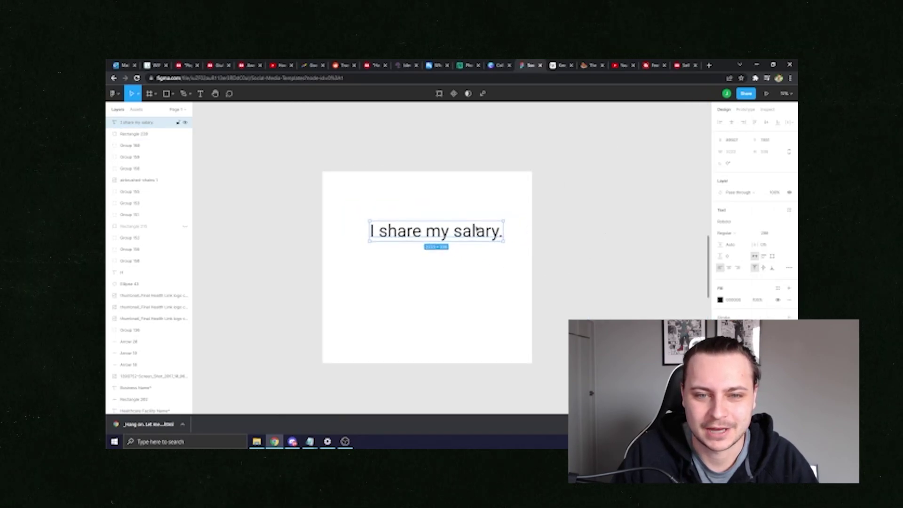
drag(476, 231, 467, 259)
click(655, 286)
click(459, 272)
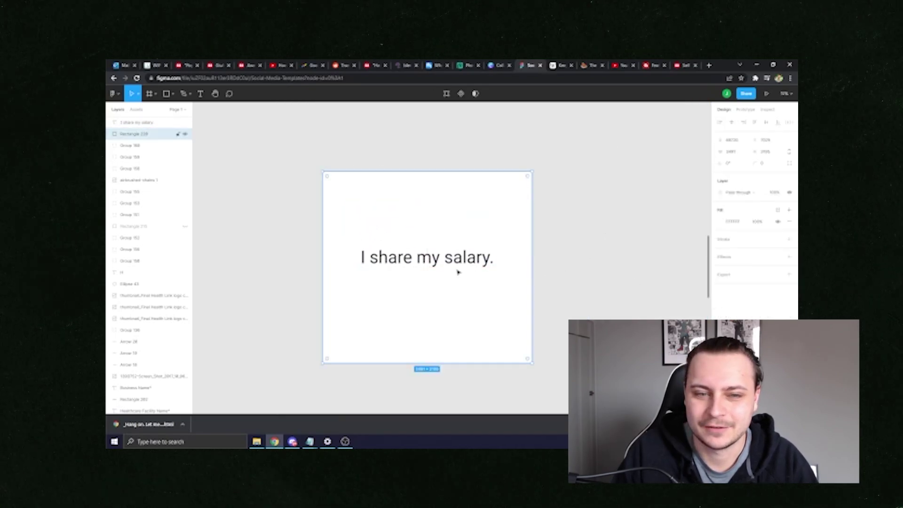
click(459, 265)
Step: Change the slogan's font to Titan One and recentre it on the square
click(740, 224)
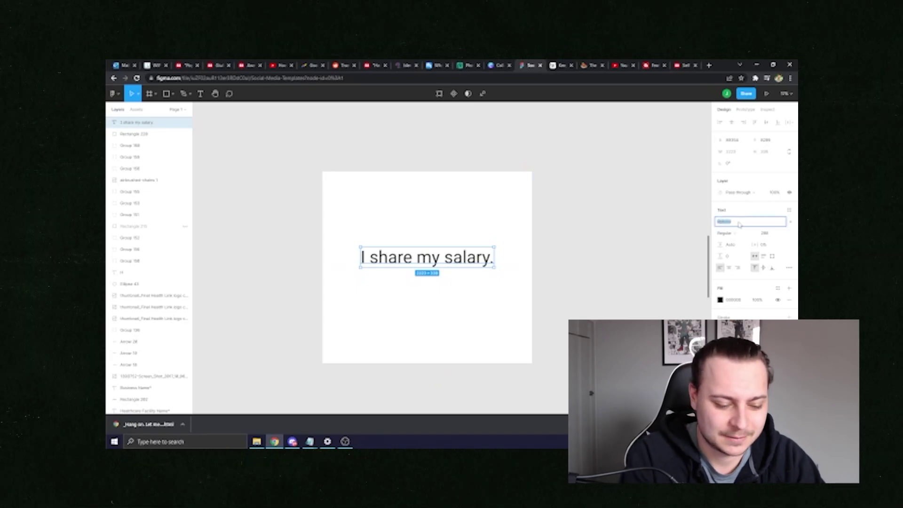
text(mon)
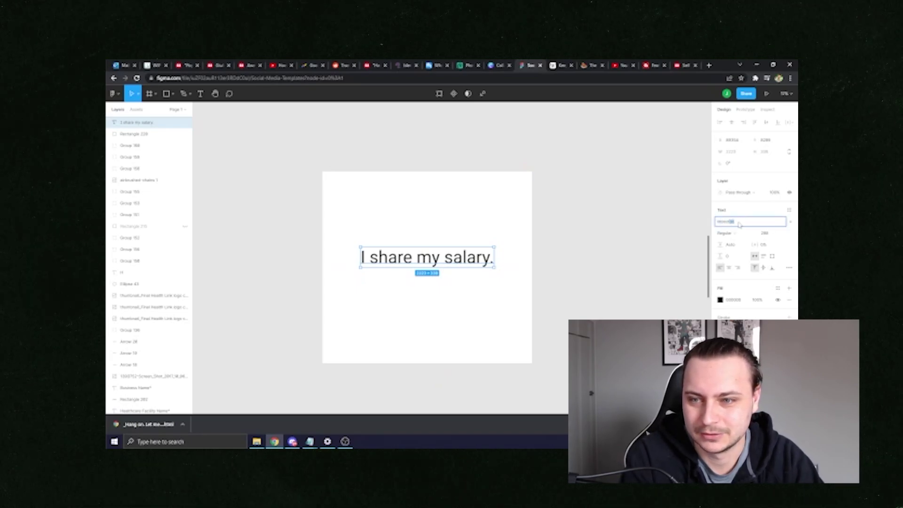
key(Return)
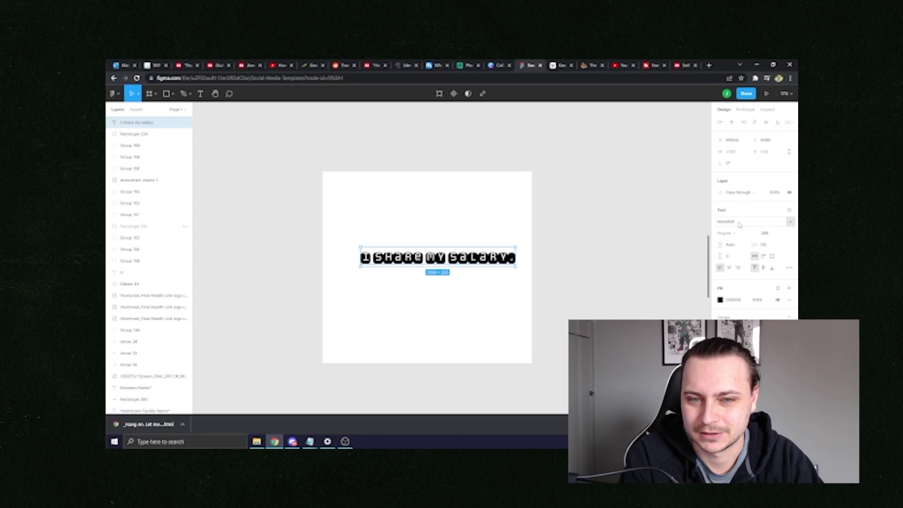
click(739, 224)
text(titan)
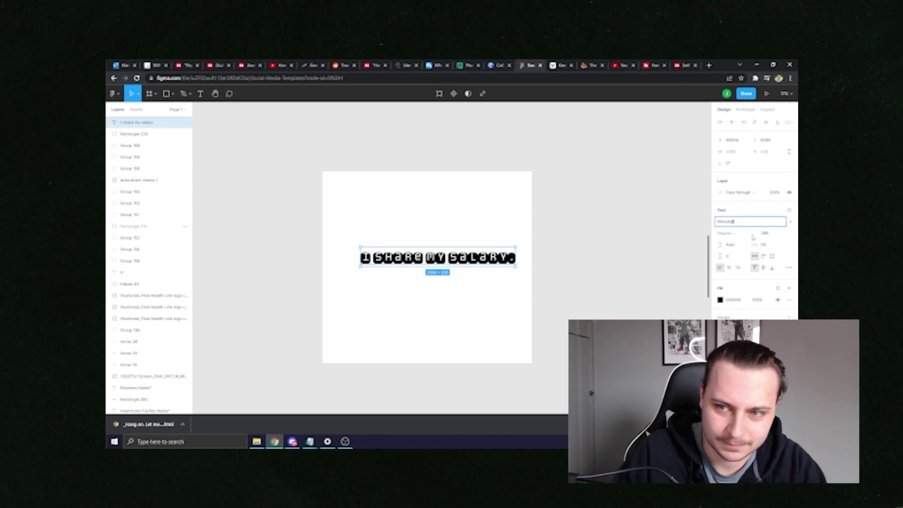
key(Return)
drag(449, 261, 434, 260)
Step: Fill the square black and turn the 'I share my salary.' text white
click(588, 260)
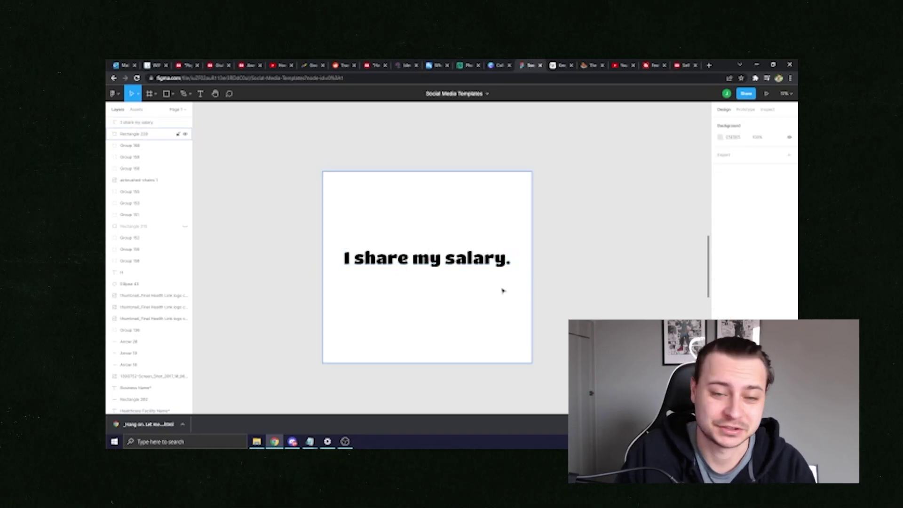
click(479, 263)
click(371, 179)
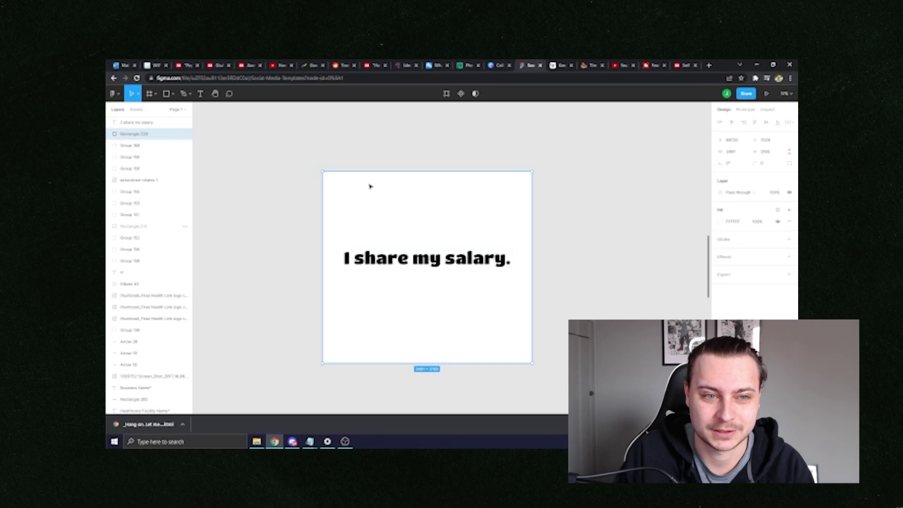
click(720, 221)
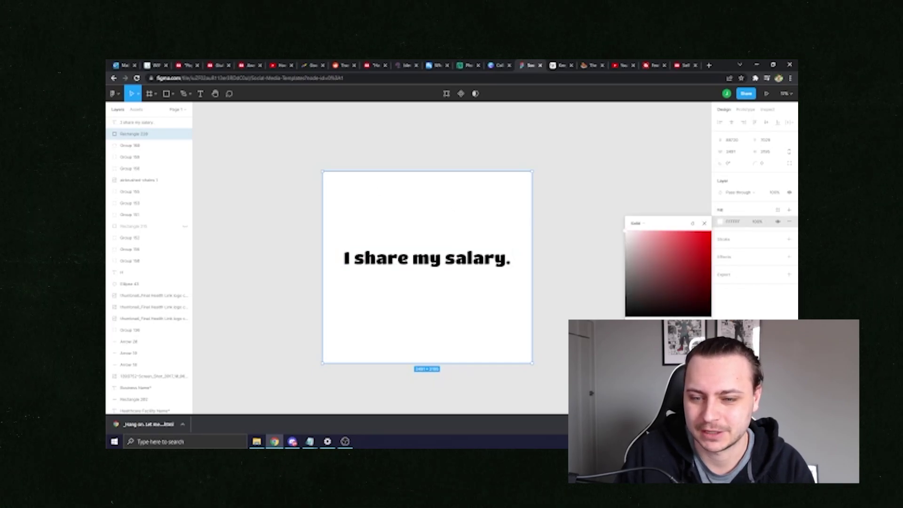
click(630, 314)
click(435, 262)
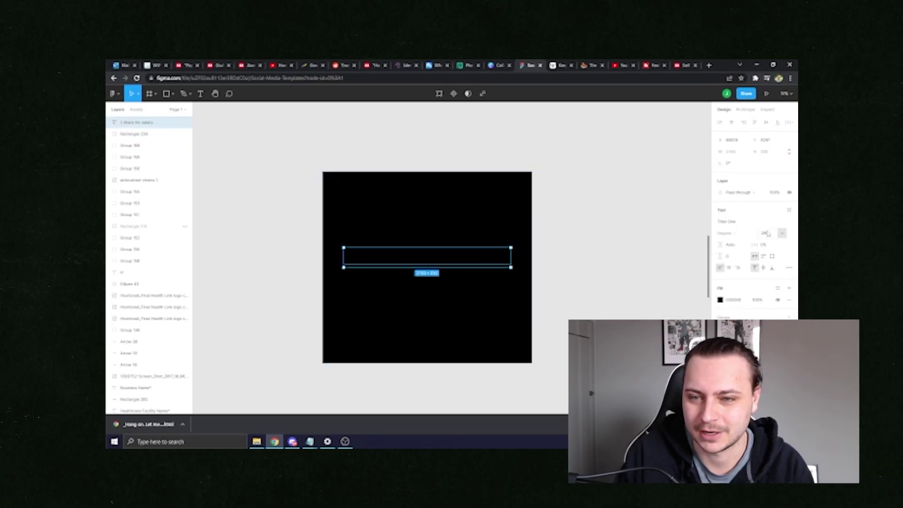
click(721, 300)
drag(626, 318, 626, 235)
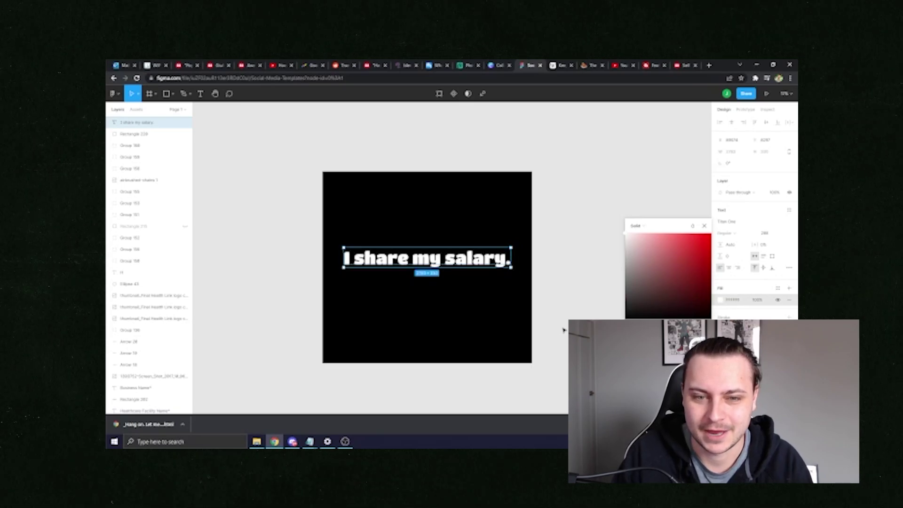
click(545, 311)
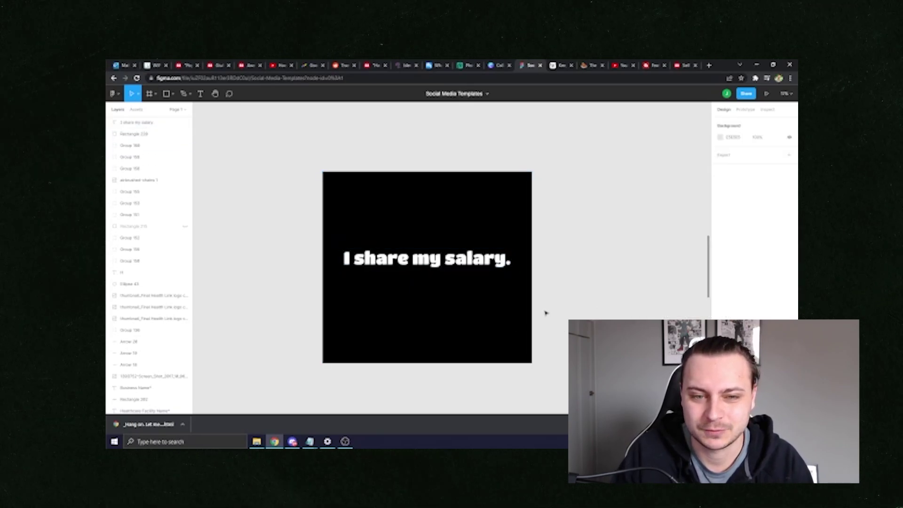
scroll(544, 312, down, 6)
scroll(487, 278, up, 5)
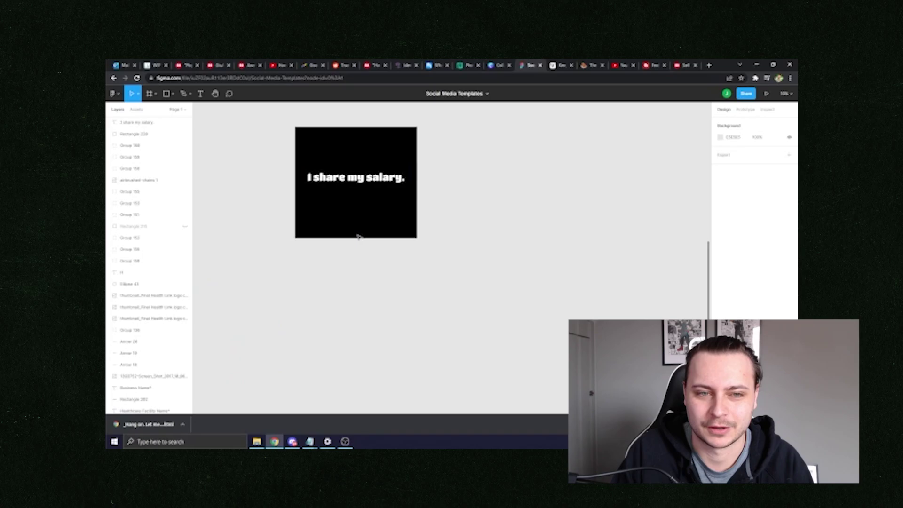
drag(359, 236, 453, 276)
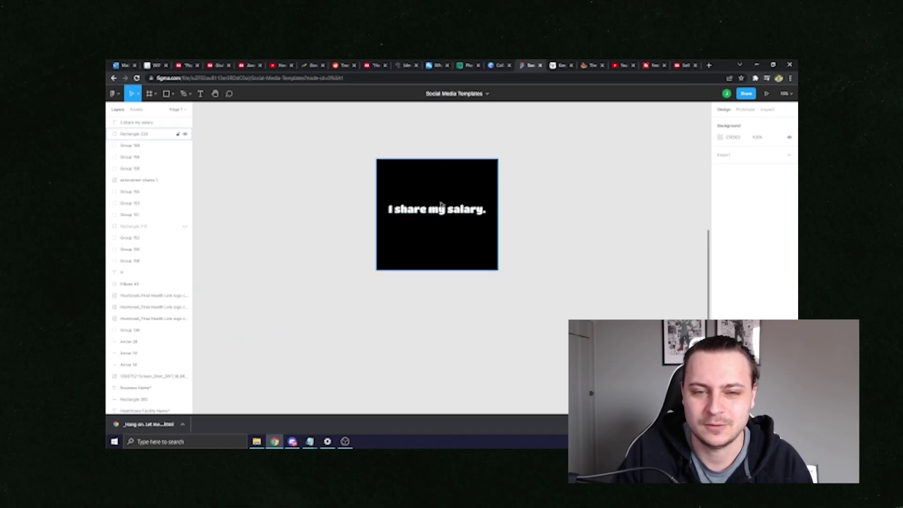
scroll(506, 228, down, 1)
scroll(501, 235, down, 4)
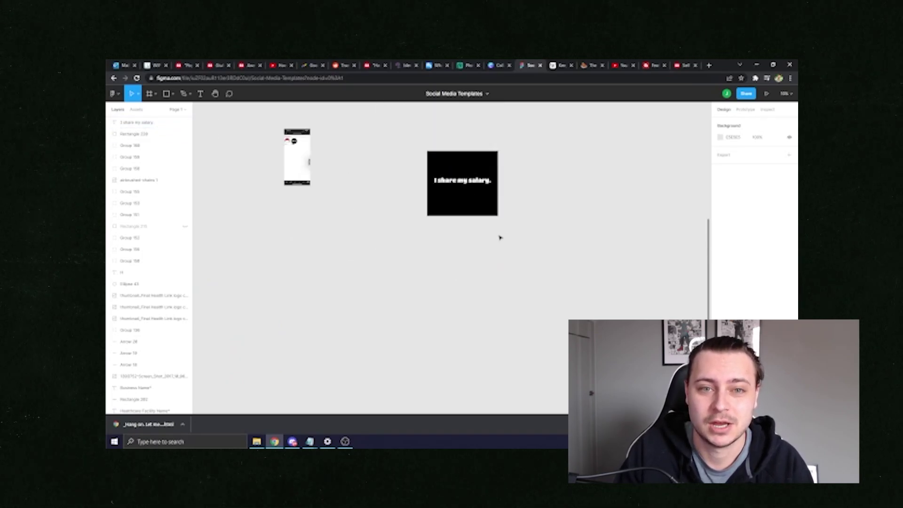
scroll(500, 236, up, 5)
scroll(507, 188, up, 3)
scroll(518, 236, up, 2)
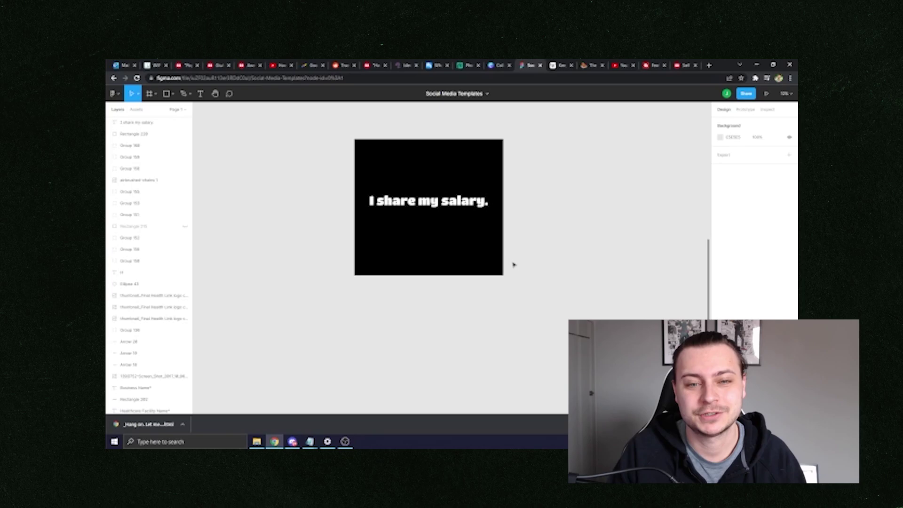
scroll(533, 190, up, 2)
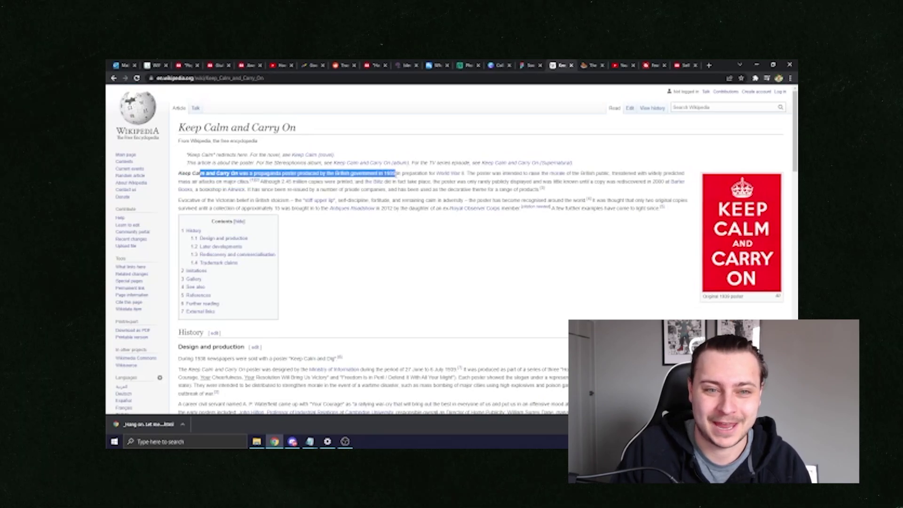
Step: Clear the text selection in the Keep Calm and Carry On article, then return to the Figma design
click(450, 277)
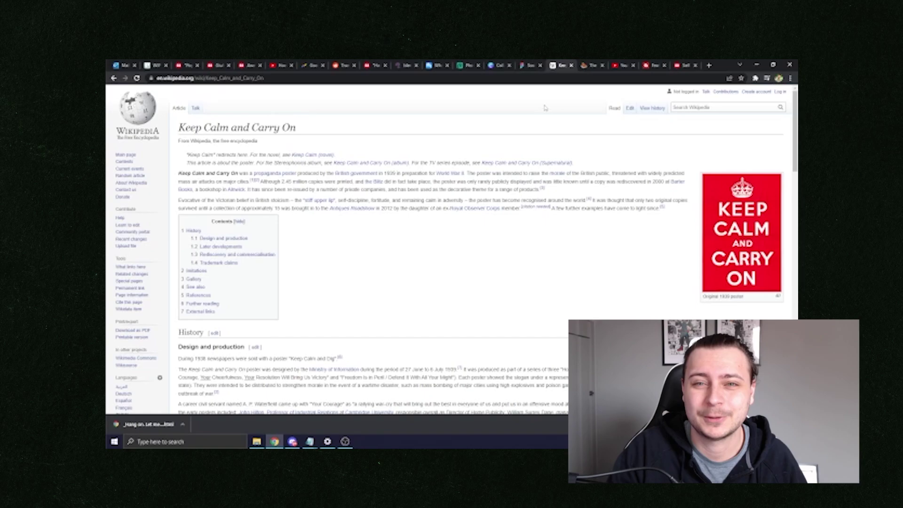
click(530, 65)
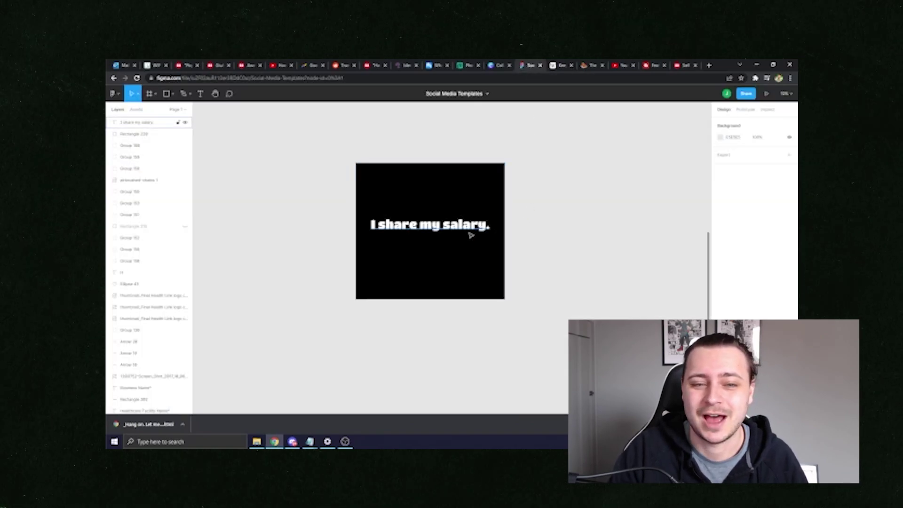
Step: Switch back to the Wikipedia Keep Calm and Carry On article
click(549, 65)
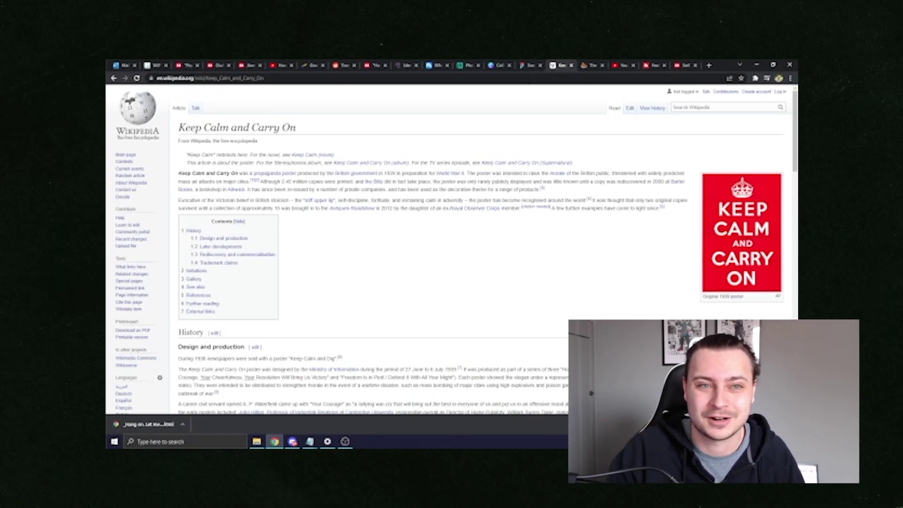
Step: Switch to the Redbubble home page and scroll through it briefly
click(252, 66)
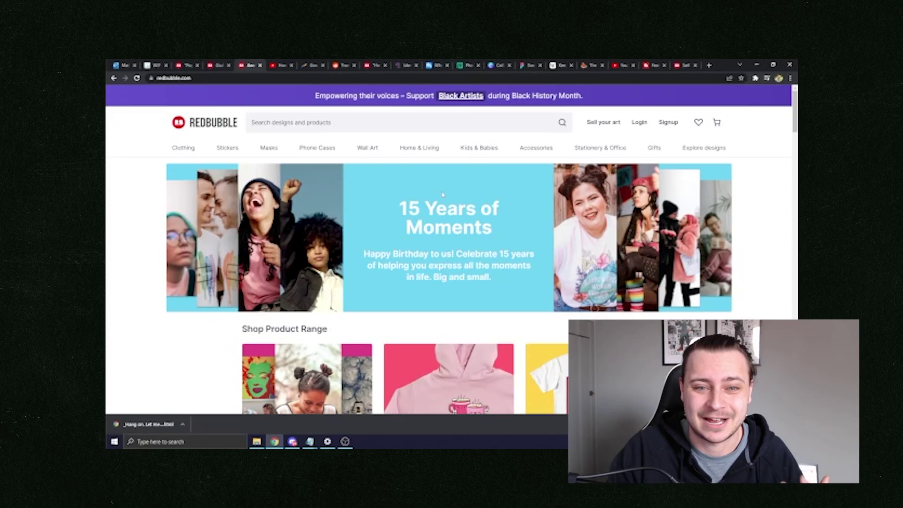
scroll(442, 193, down, 4)
scroll(435, 186, up, 4)
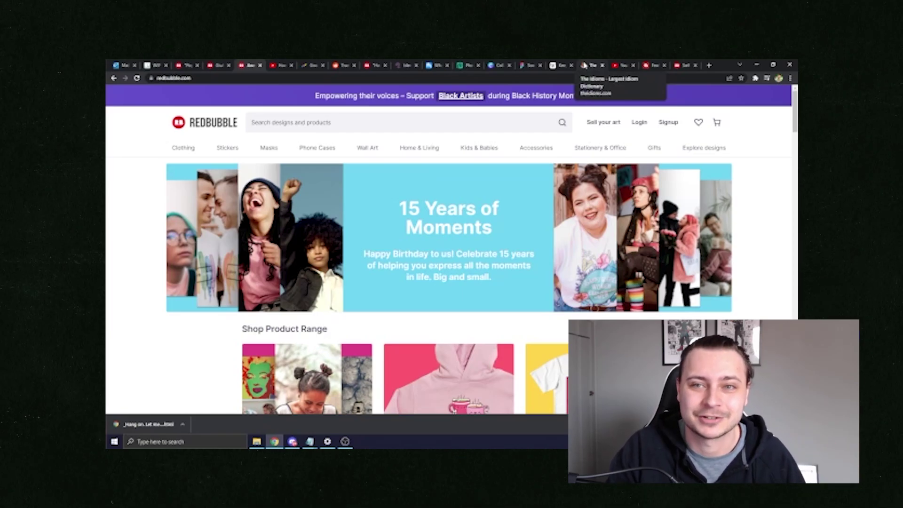
Step: Browse the TOP 10 COMMON IDIOMS list on theidioms.com for slogan ideas
click(584, 65)
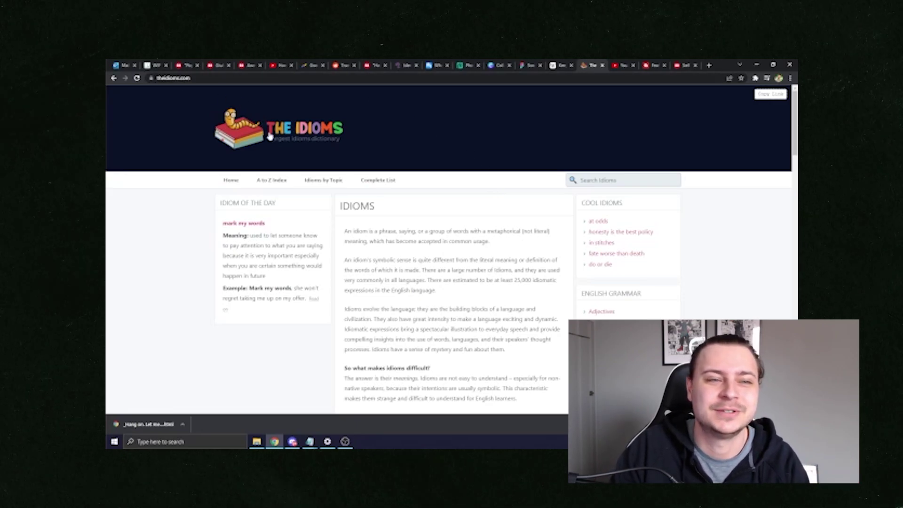
scroll(314, 182, down, 3)
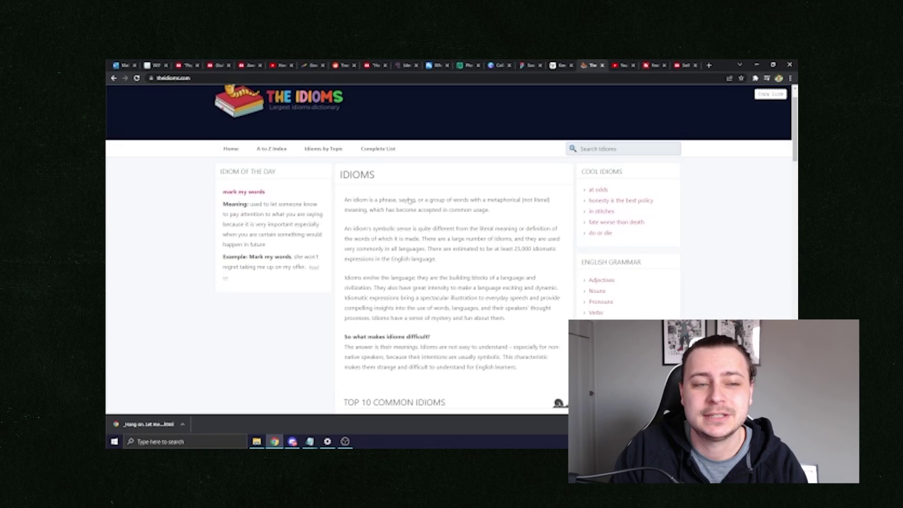
scroll(362, 184, down, 3)
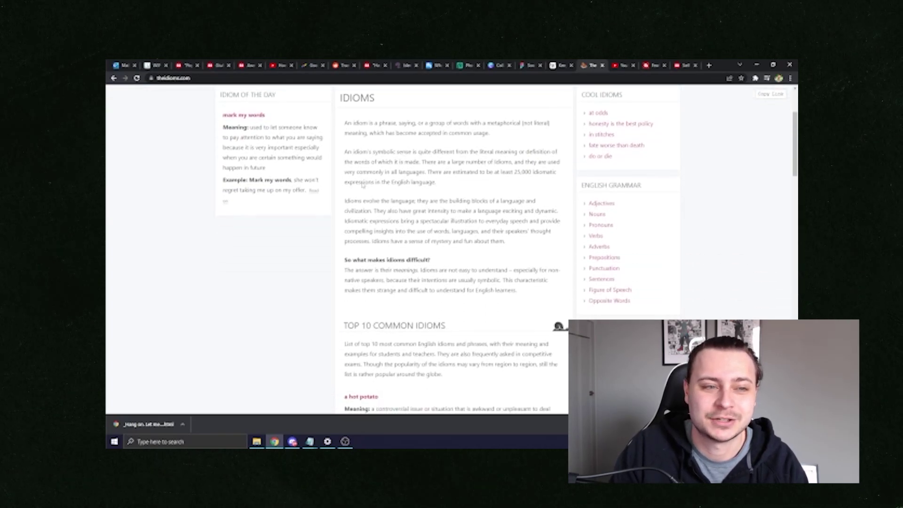
scroll(345, 186, up, 3)
scroll(502, 183, down, 6)
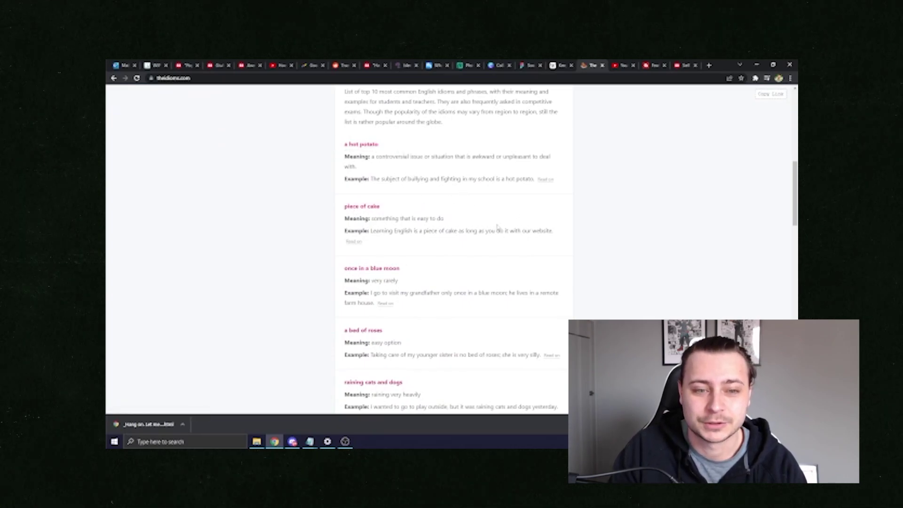
scroll(489, 225, down, 4)
scroll(492, 219, up, 4)
scroll(491, 219, up, 3)
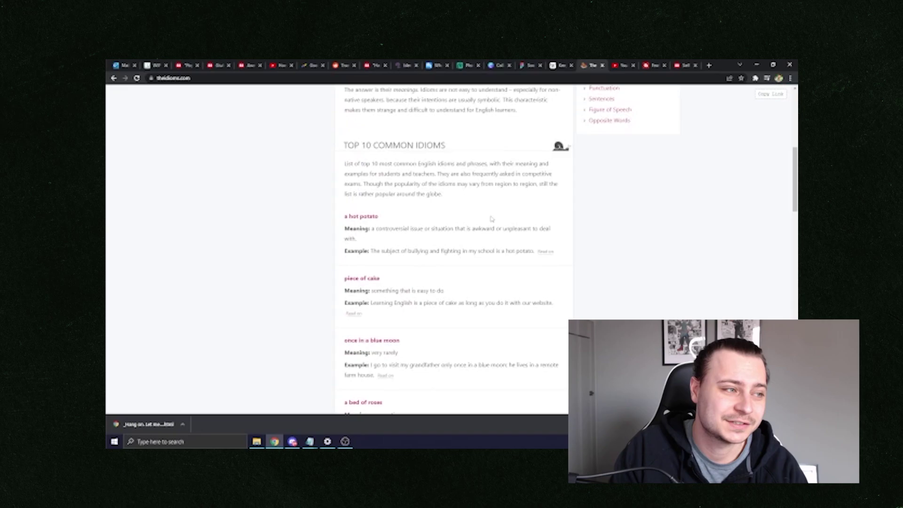
scroll(499, 209, up, 2)
scroll(500, 210, down, 8)
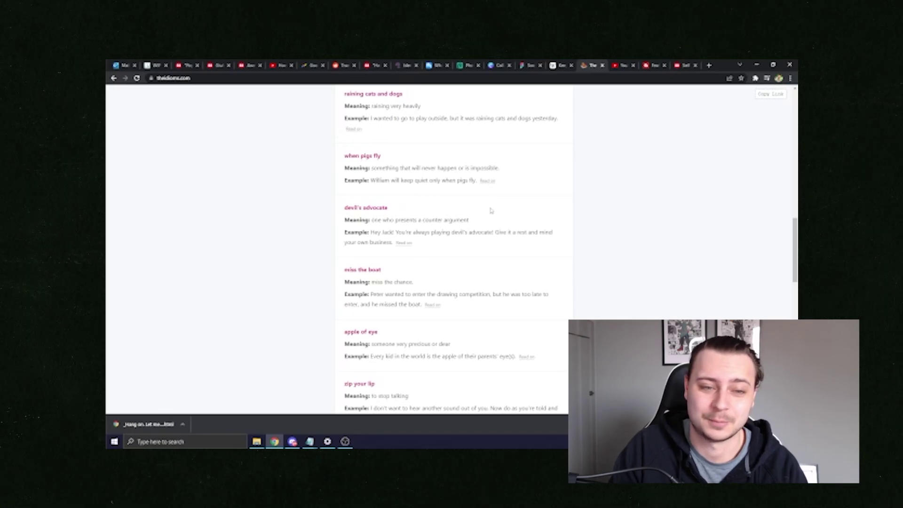
scroll(491, 210, down, 2)
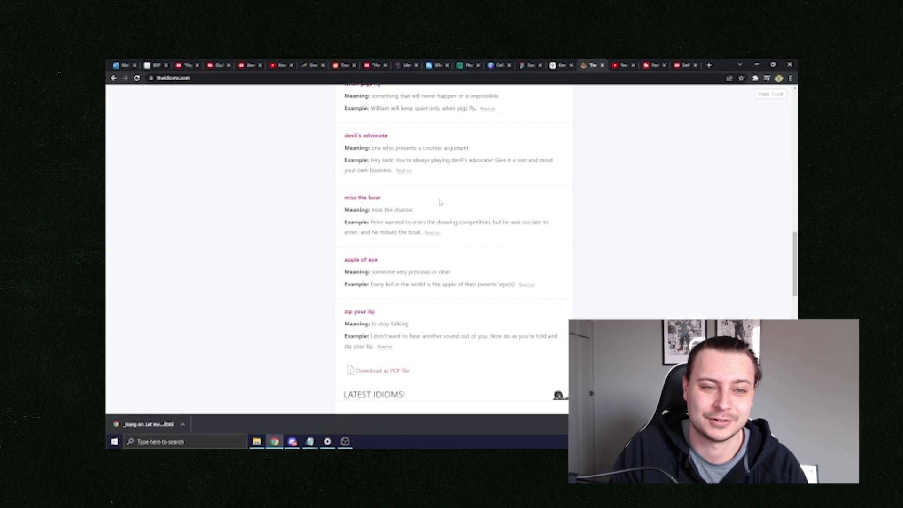
scroll(440, 202, up, 15)
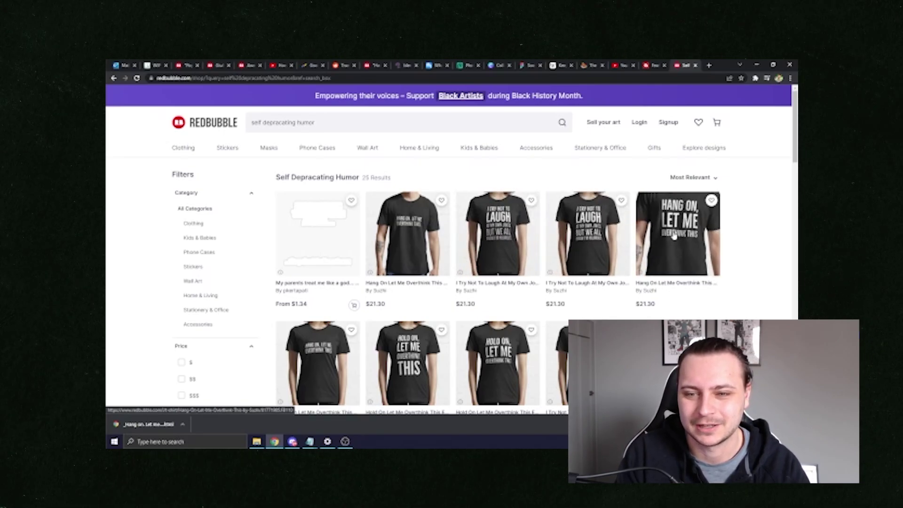
Step: Scroll through Redbubble's 'self depracating humor' shirt listings to compare existing designs
scroll(395, 282, down, 3)
scroll(378, 264, up, 3)
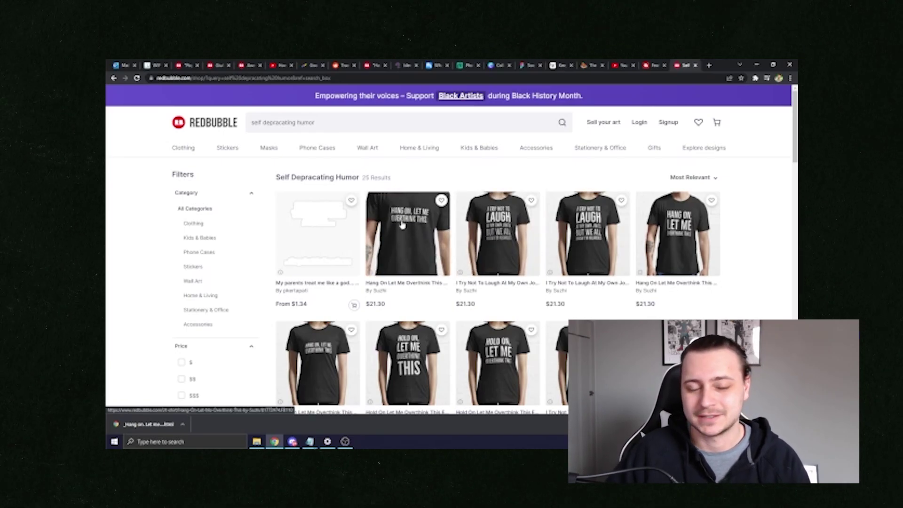
Step: Glance at the Keep Calm article and Redbubble results, ending on the 'I share my salary.' design
click(560, 65)
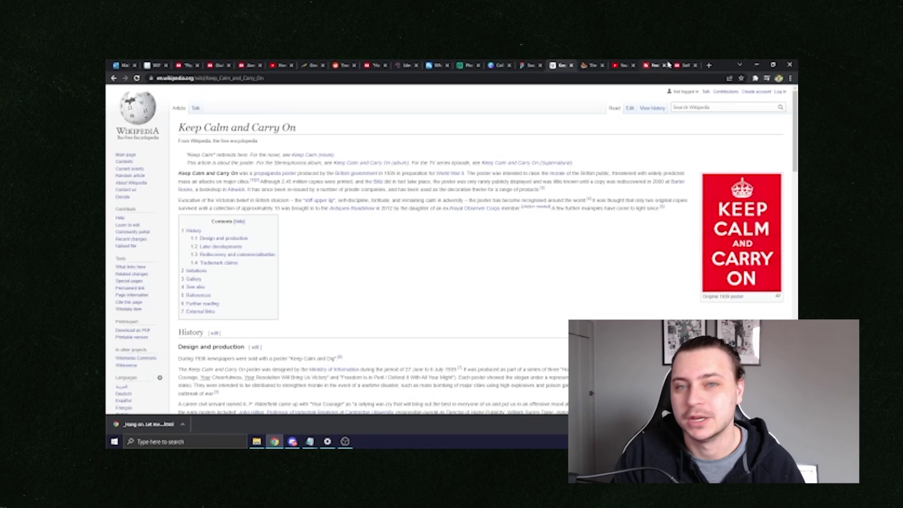
click(529, 67)
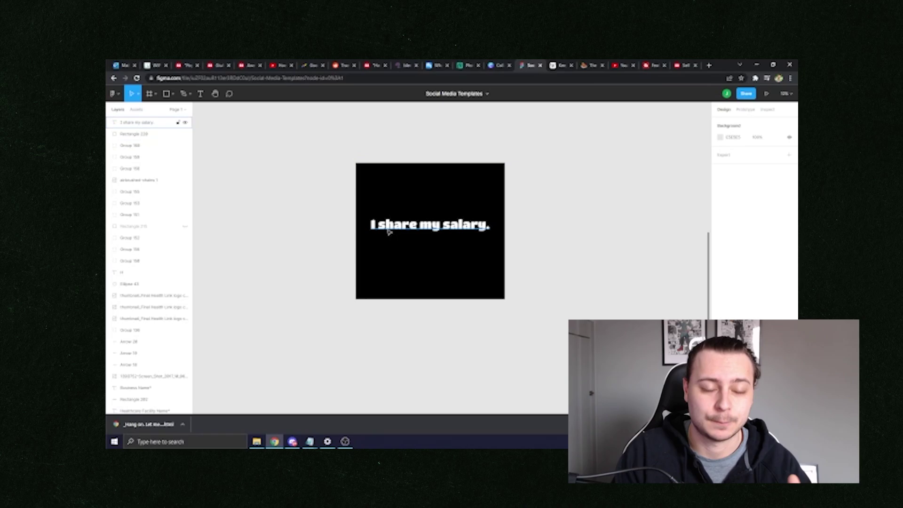
click(683, 66)
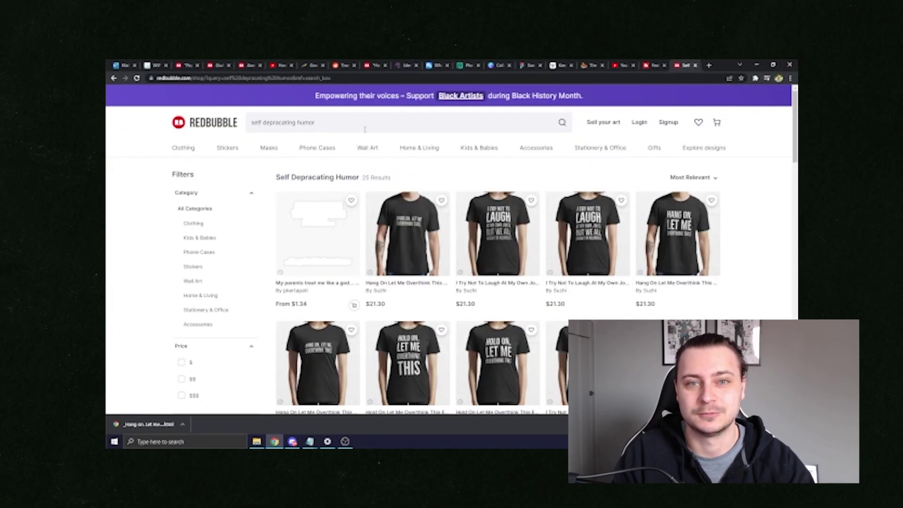
click(529, 65)
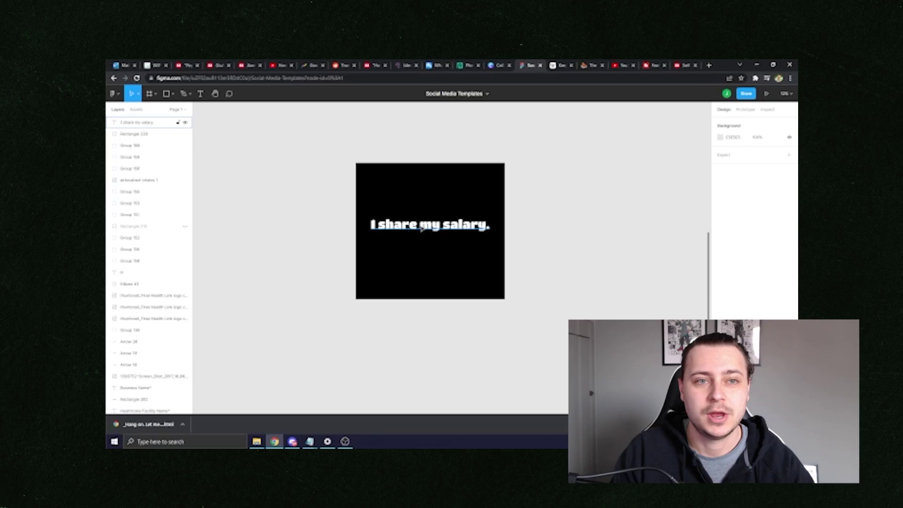
Step: Search YouTube for 'self depracating humor' to get TubeBuddy's keyword score (Fair, 25/100)
click(614, 65)
key(/)
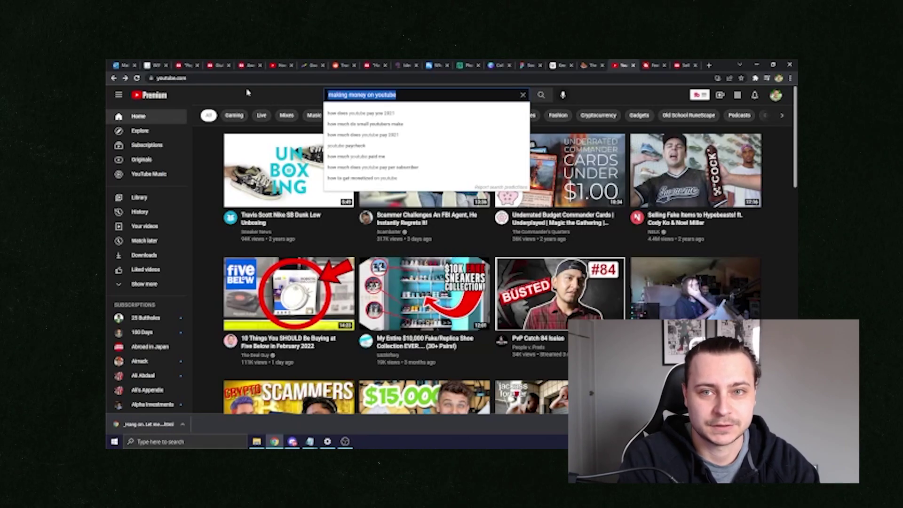
text(sel)
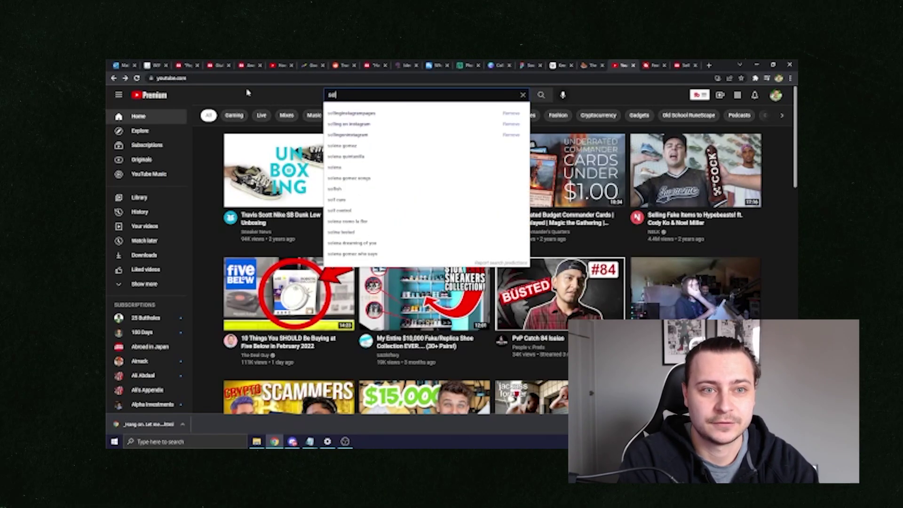
text(f depracating humor)
key(Return)
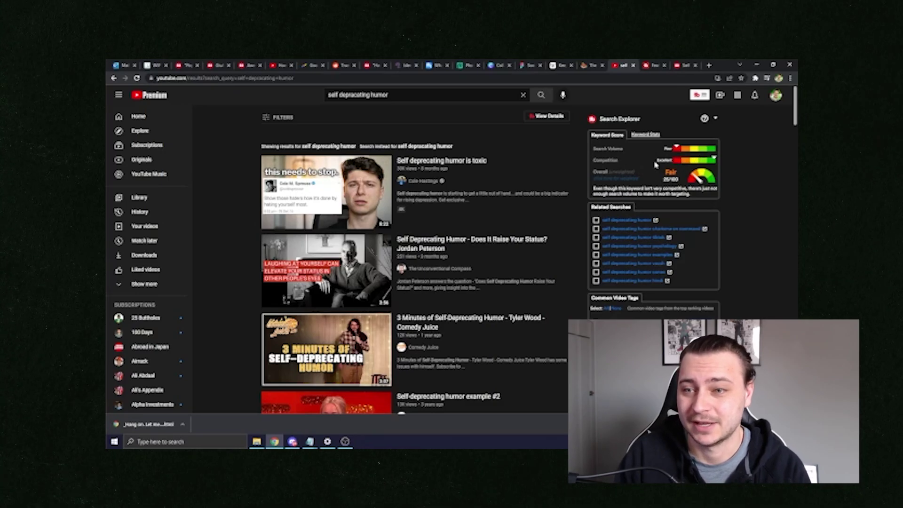
scroll(559, 160, down, 1)
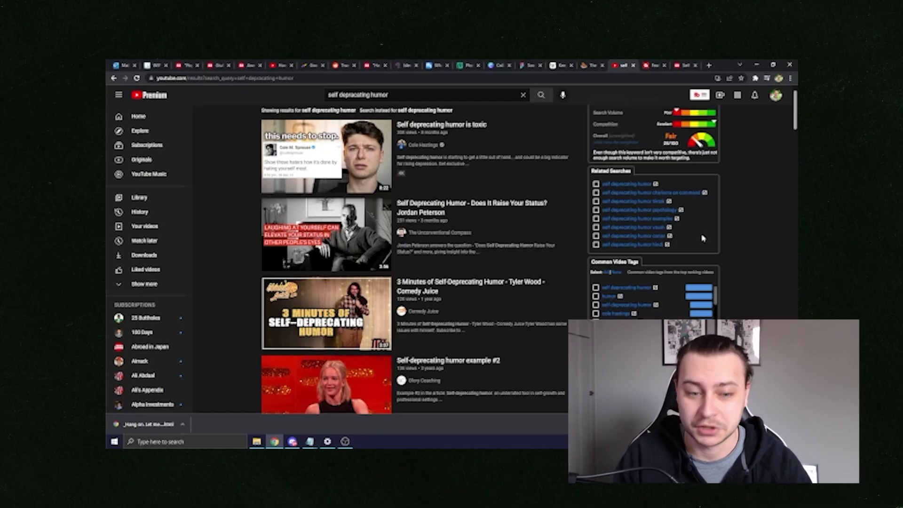
scroll(701, 237, down, 1)
scroll(700, 236, up, 2)
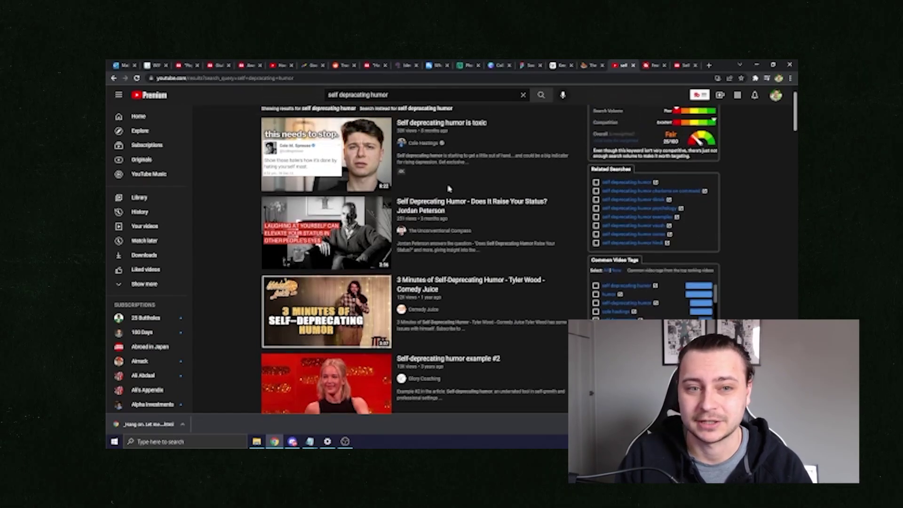
scroll(423, 250, down, 4)
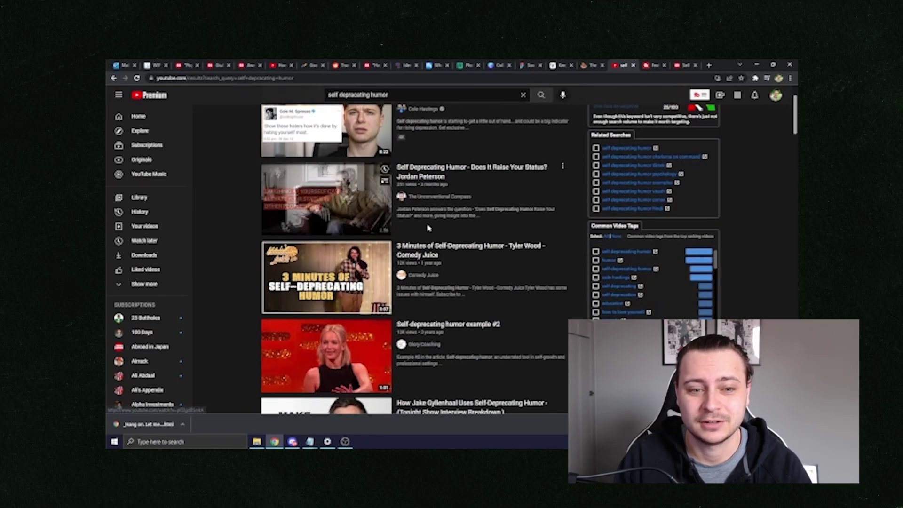
scroll(456, 256, up, 4)
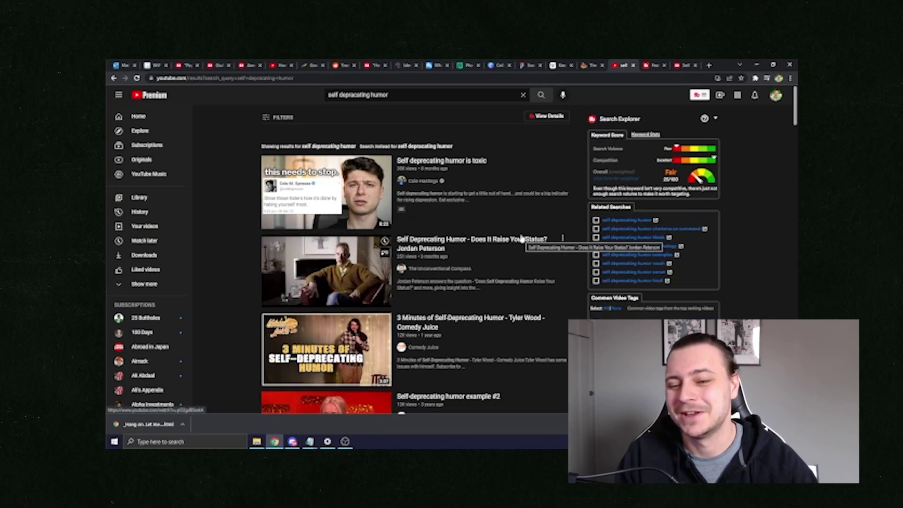
scroll(560, 214, down, 3)
scroll(559, 214, down, 1)
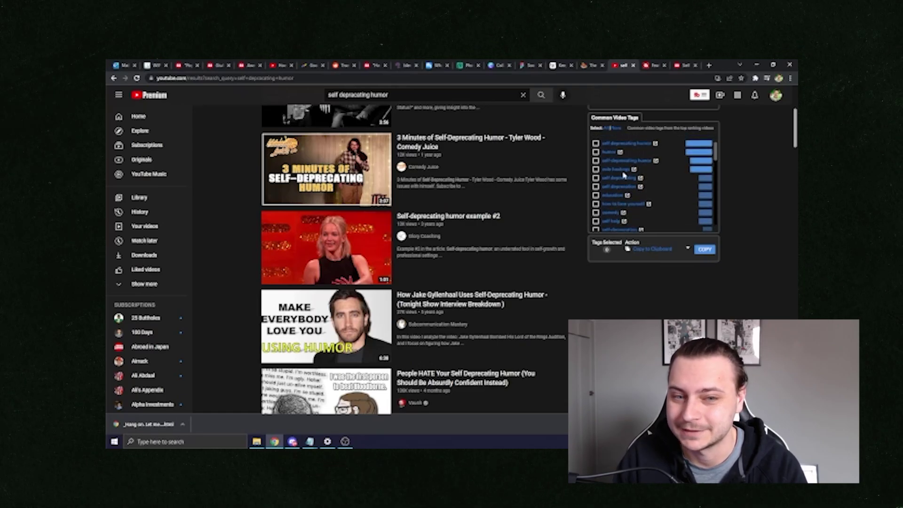
scroll(637, 186, down, 1)
scroll(637, 186, down, 3)
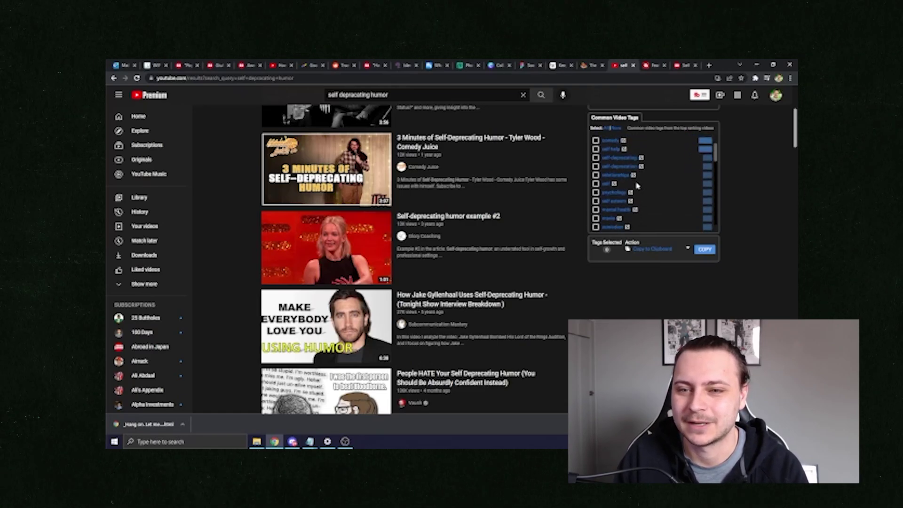